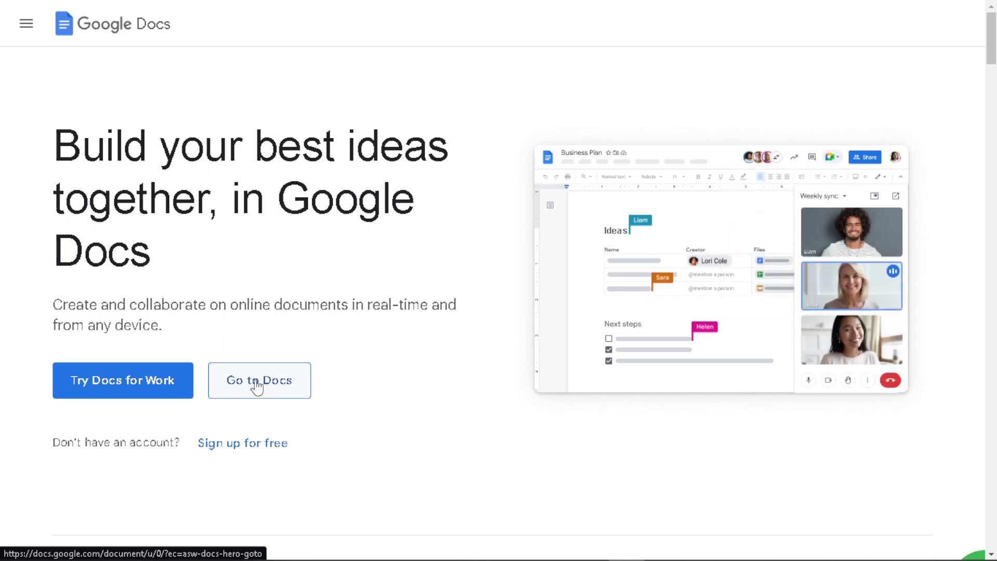
- Go to the Docs sign-in options from the Google Docs landing page
click(238, 451)
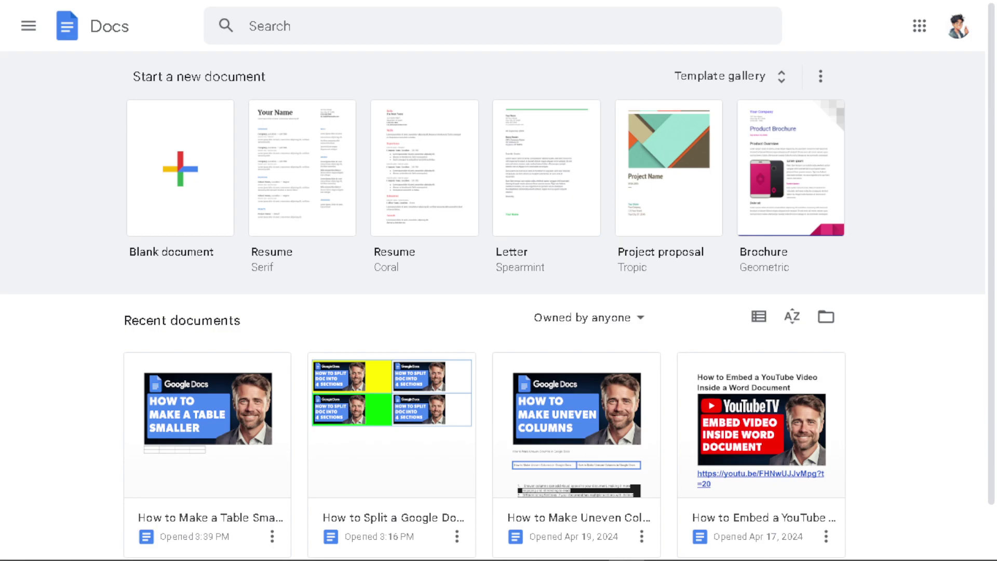
- Start a blank document and paste the rounded-corners tutorial title as its name
click(183, 175)
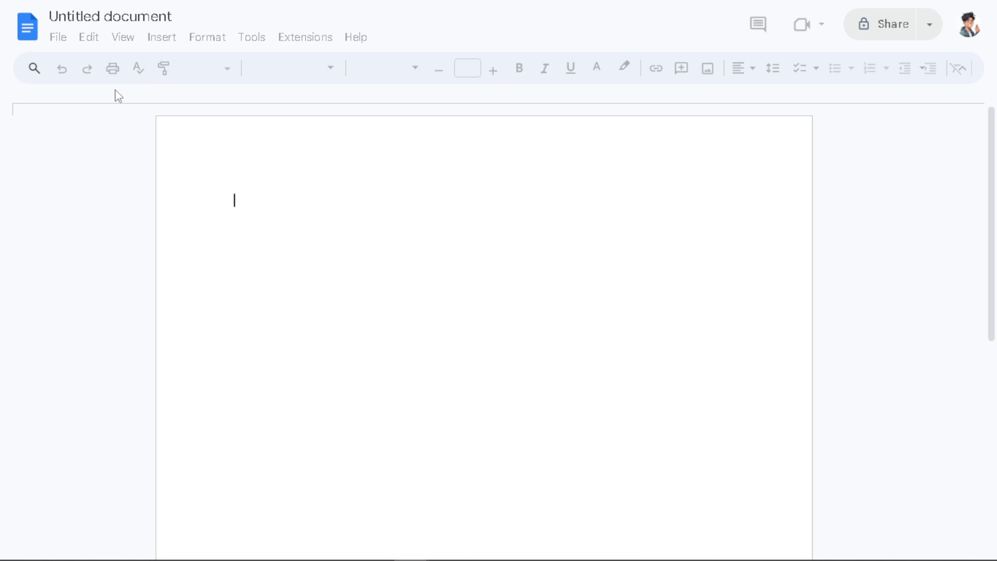
click(83, 15)
key(ctrl+v)
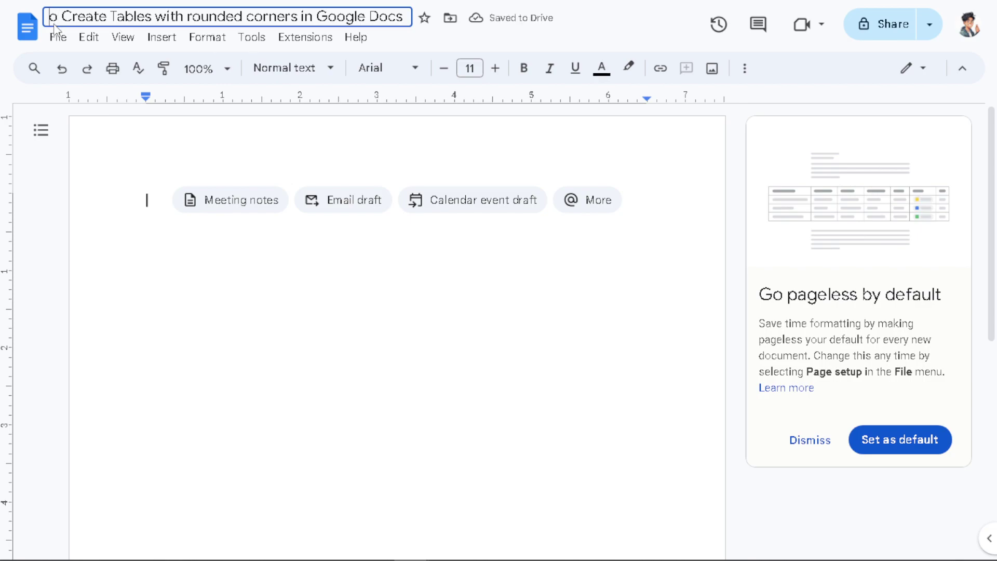
text(H)
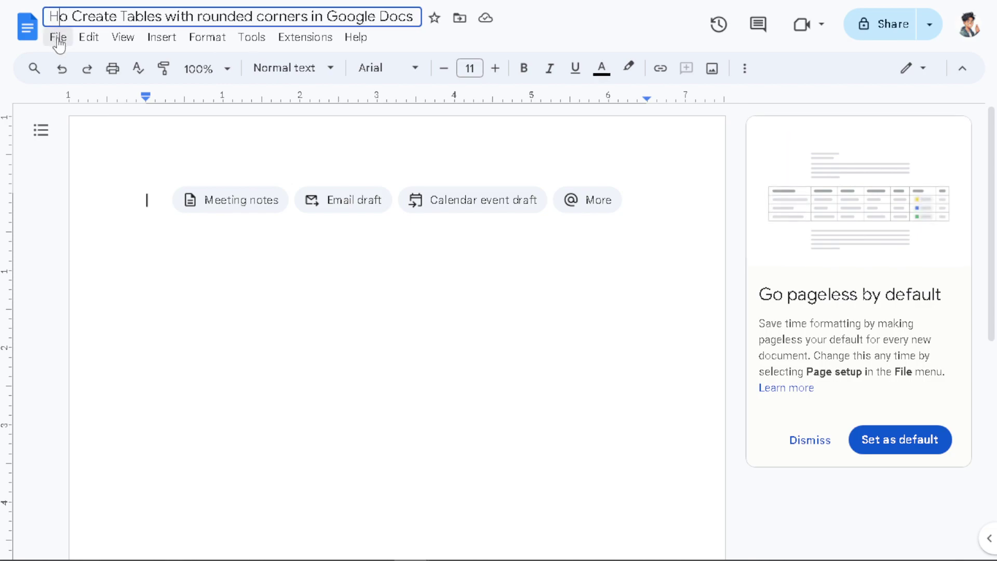
text(w rt)
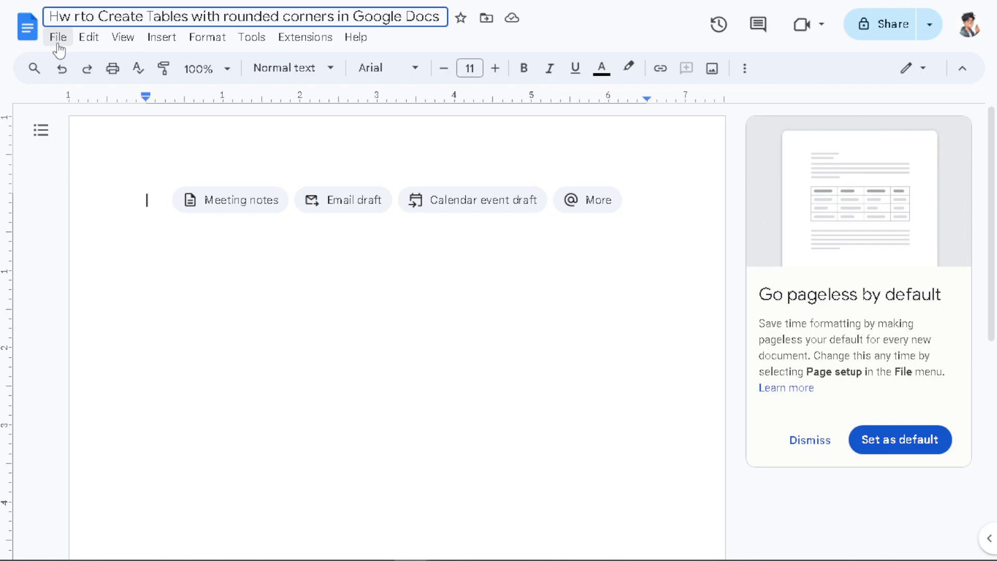
key(BackSpace)
text(t)
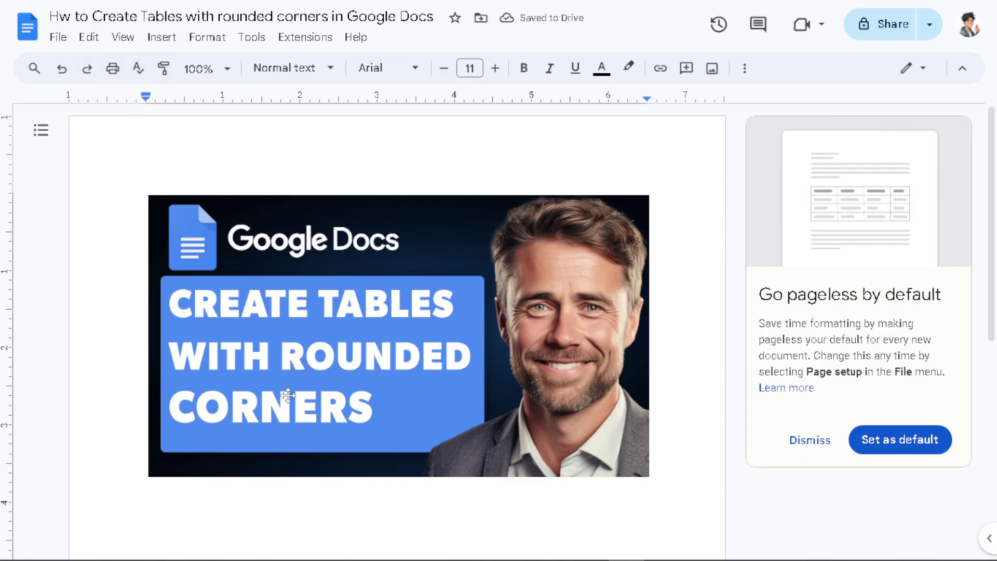
scroll(307, 396, down, 2)
scroll(306, 395, up, 2)
- Replace the selected thumbnail with a 2x2 table from the Insert menu
click(306, 395)
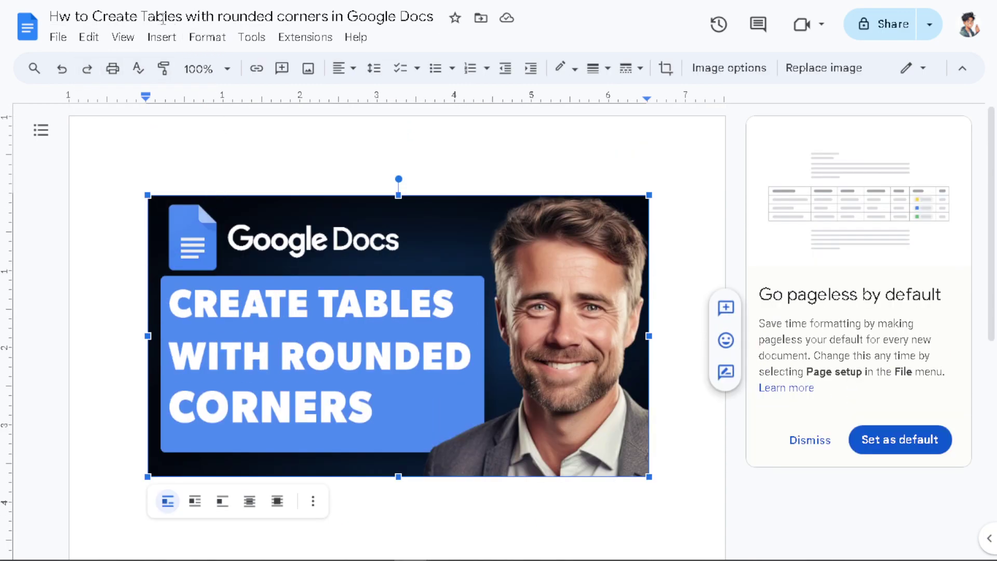
click(164, 38)
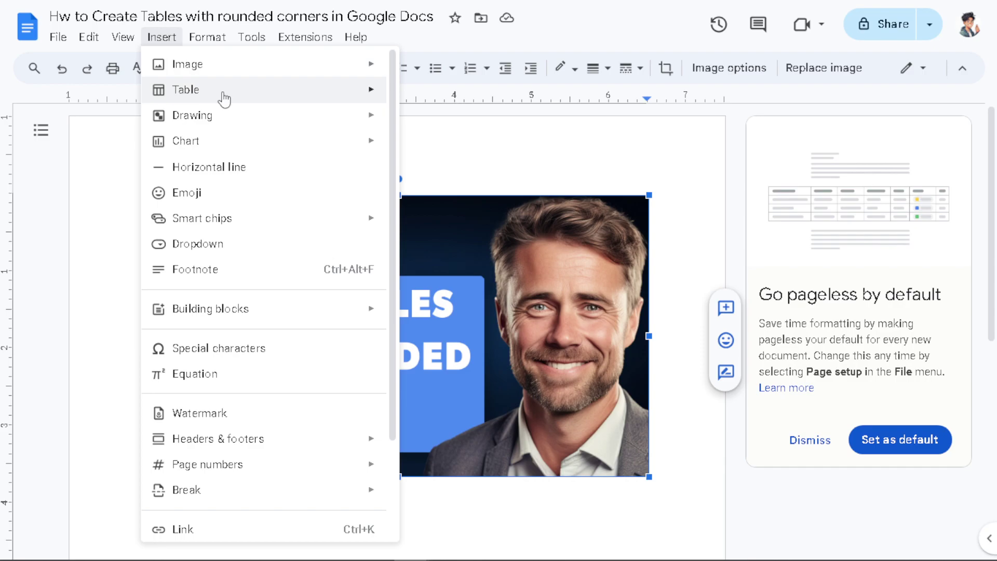
mouse_move(186, 90)
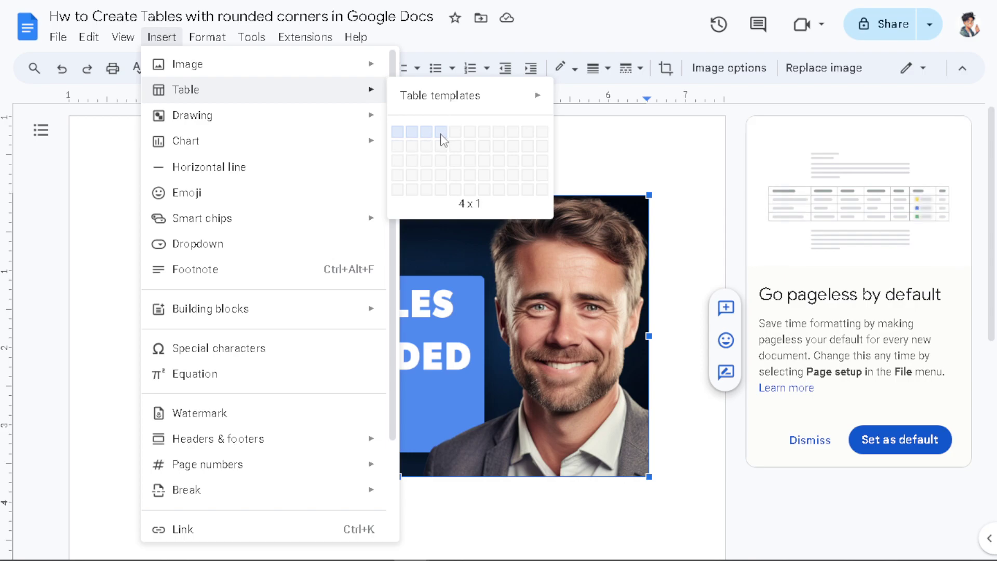
click(414, 152)
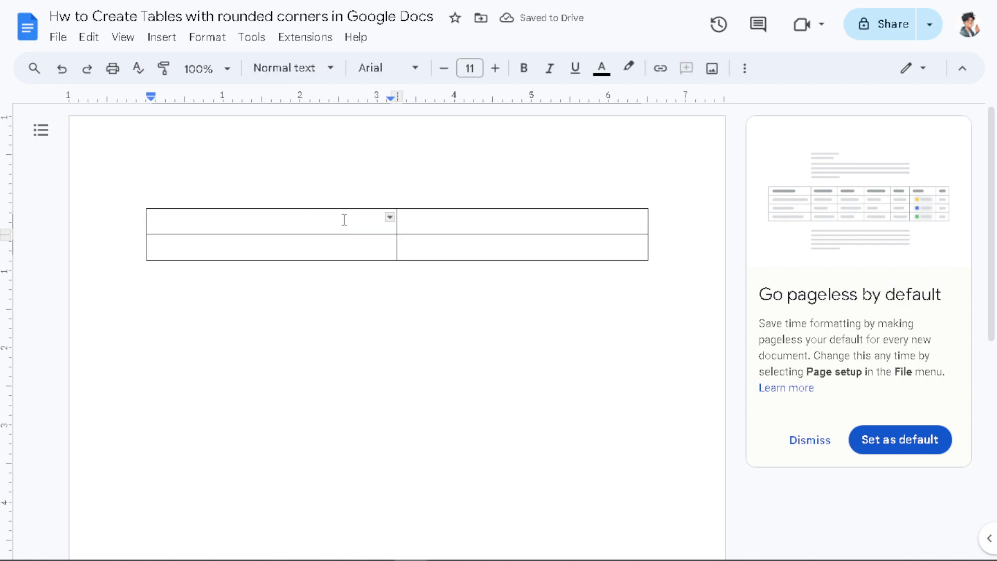
mouse_move(256, 221)
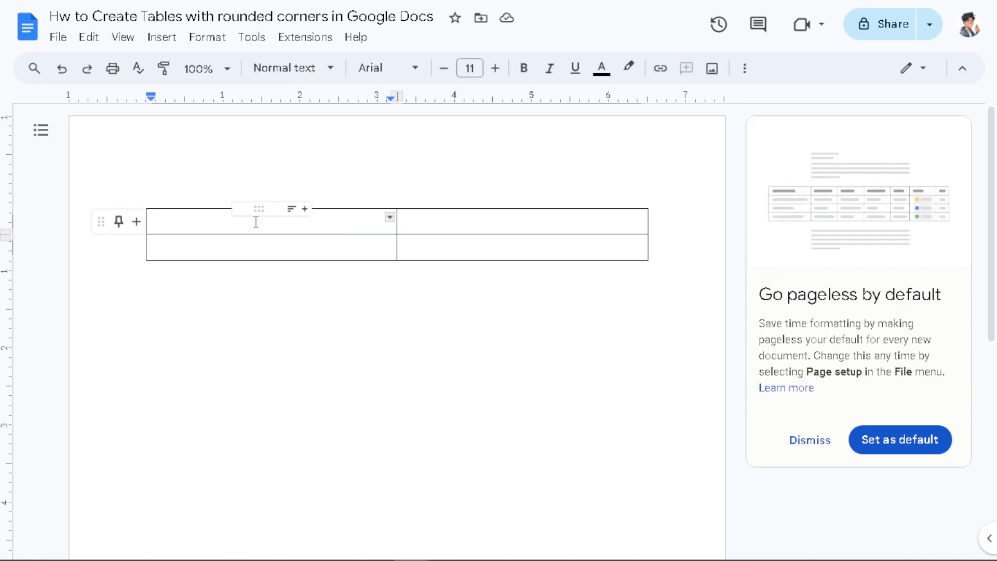
- Paste the title into the first cell, copy the top-right text into the bottom-right cell, and select the table
text(o Create Tables with rounded corners in Google Docs)
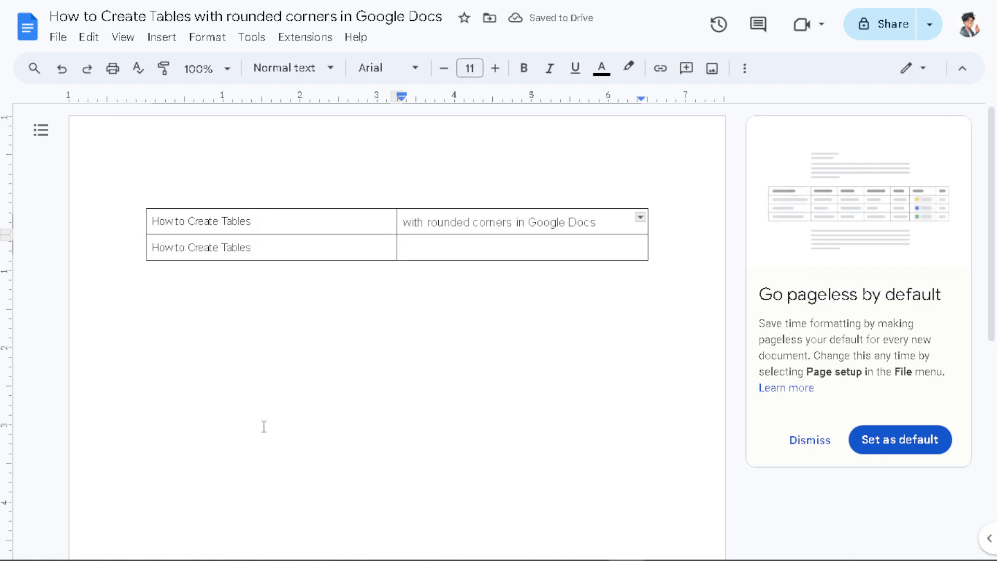
drag(403, 223, 597, 223)
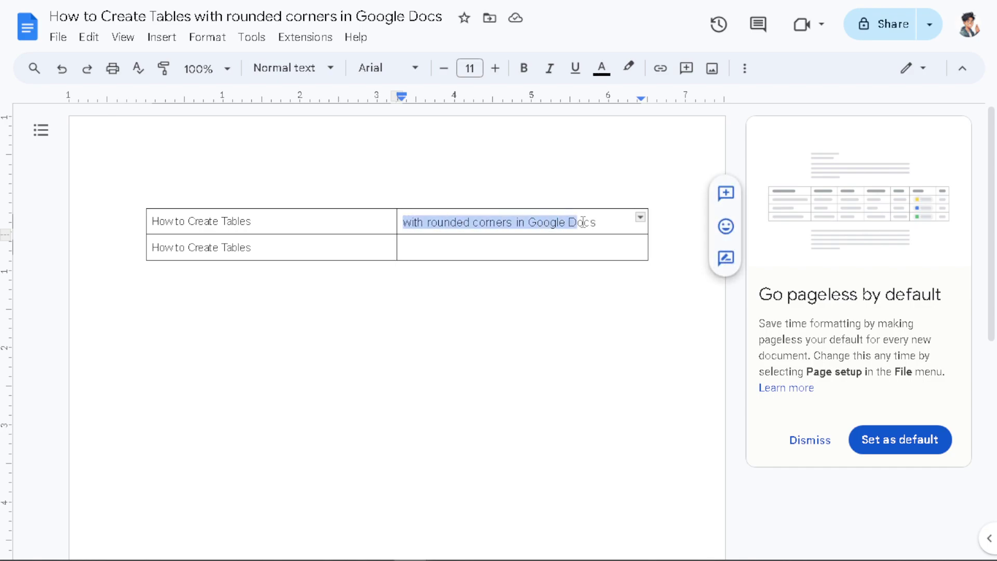
key(ctrl+c)
click(554, 247)
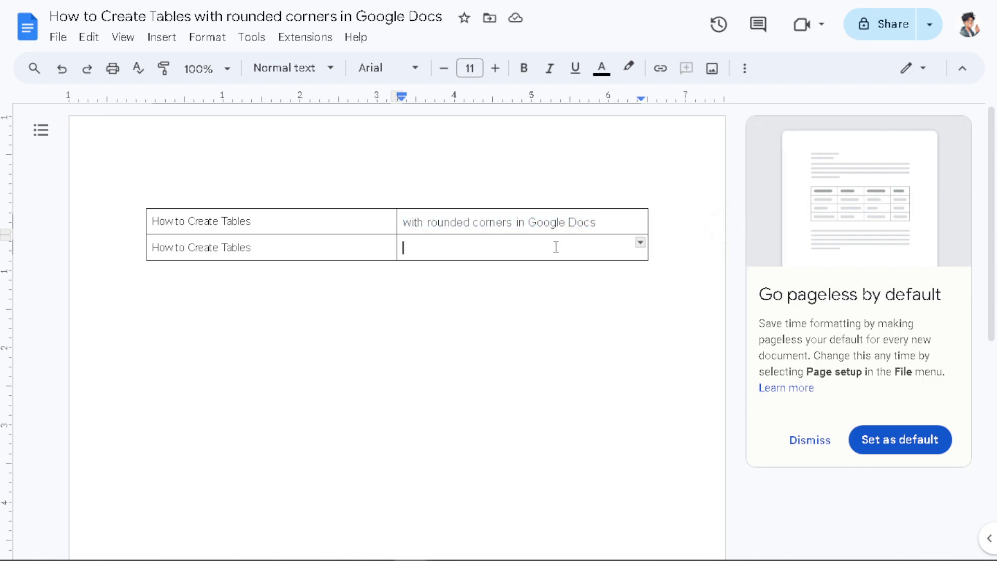
key(ctrl+v)
key(ctrl+a)
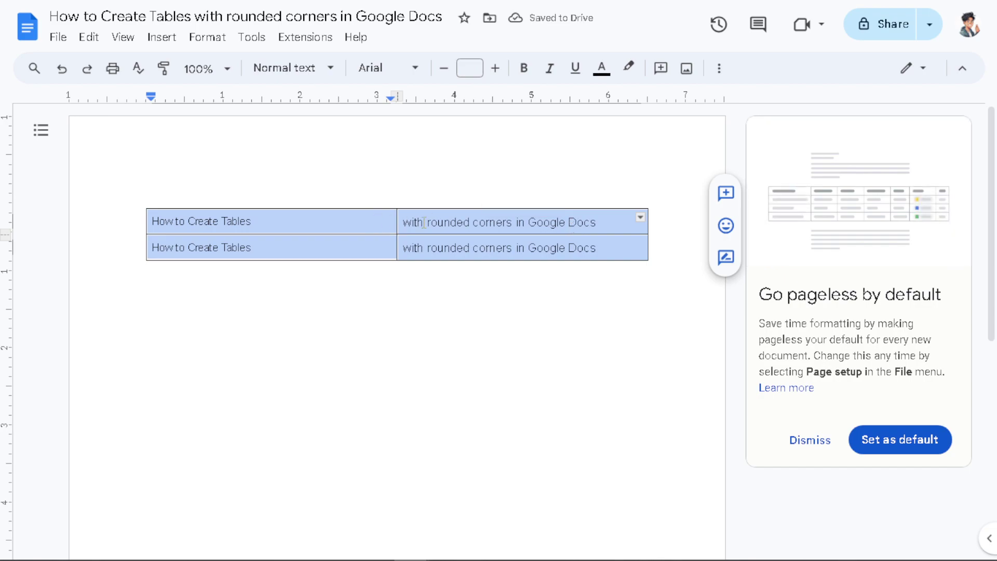
- Select all the table borders and cells and make the table text bold
click(641, 220)
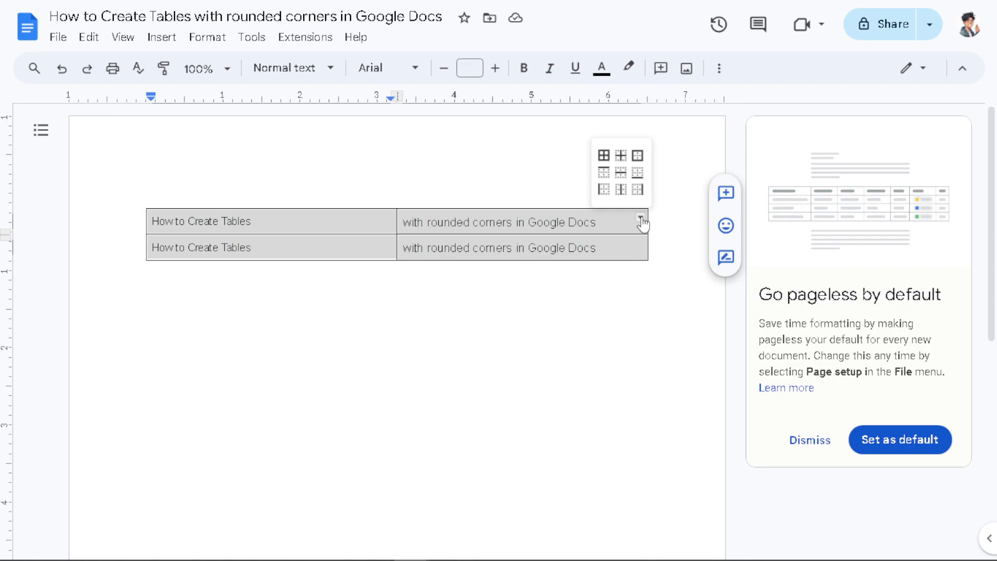
click(604, 155)
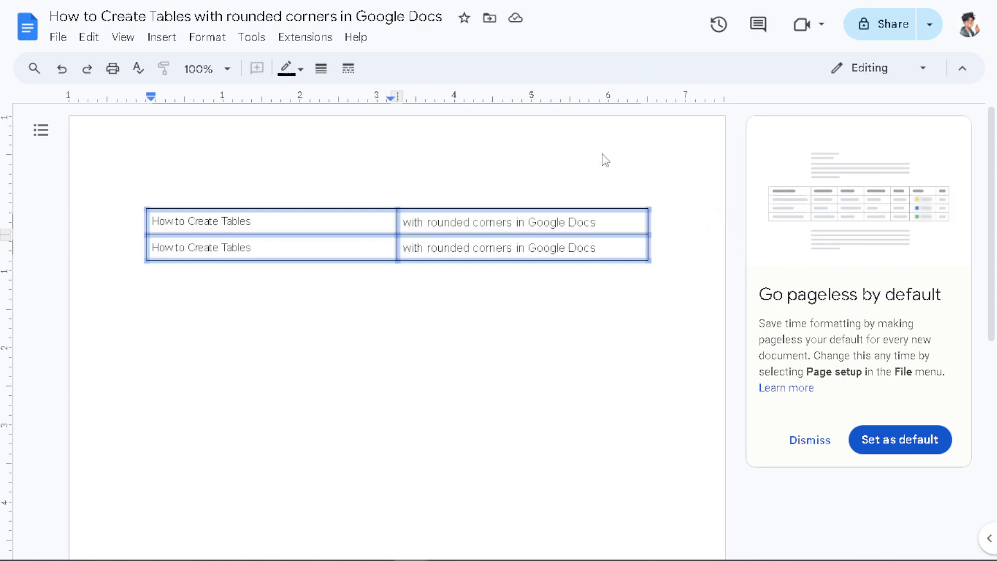
right_click(468, 211)
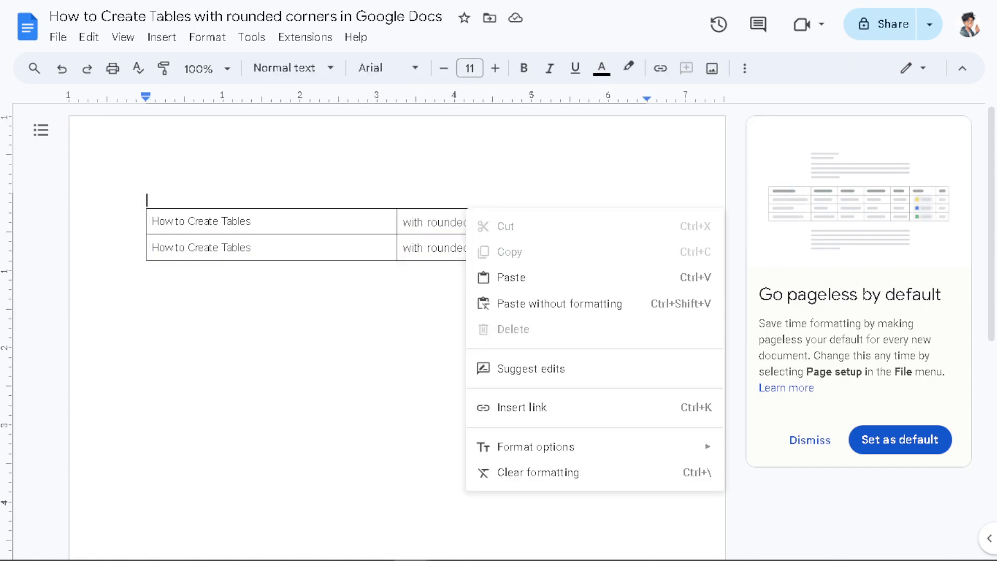
drag(468, 211, 234, 307)
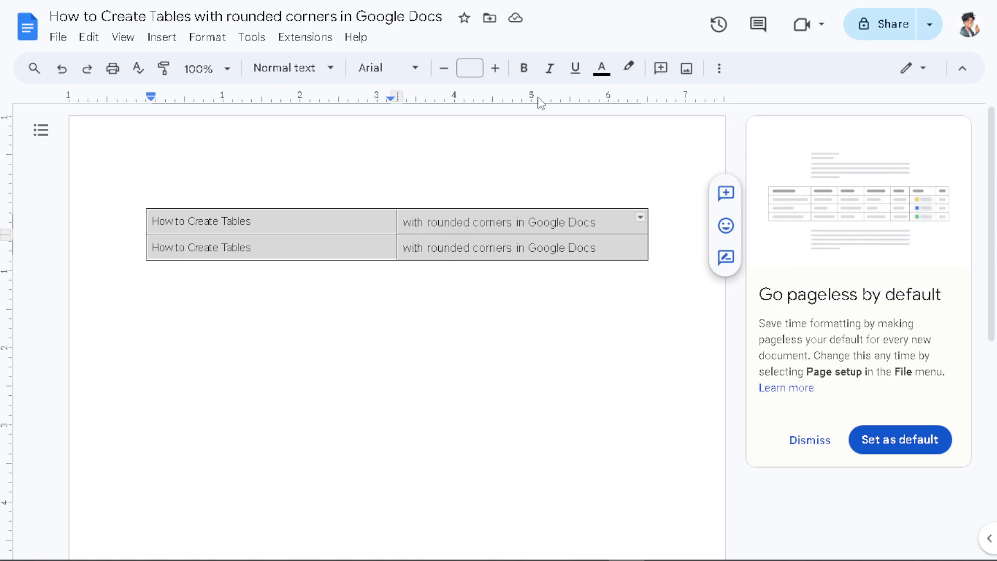
click(528, 72)
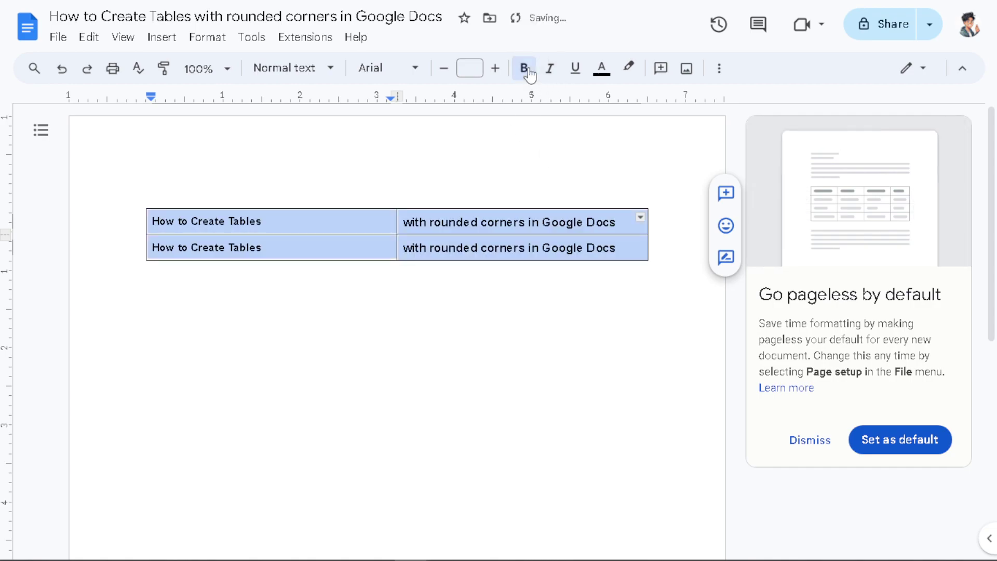
- Give the table text a yellow highlight and red colour, then select both rows
click(630, 70)
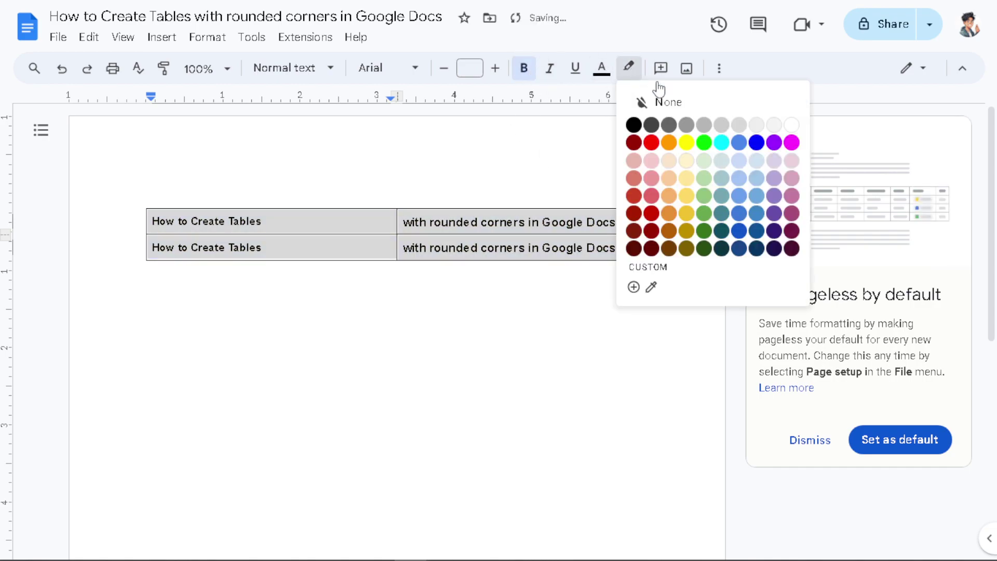
click(687, 144)
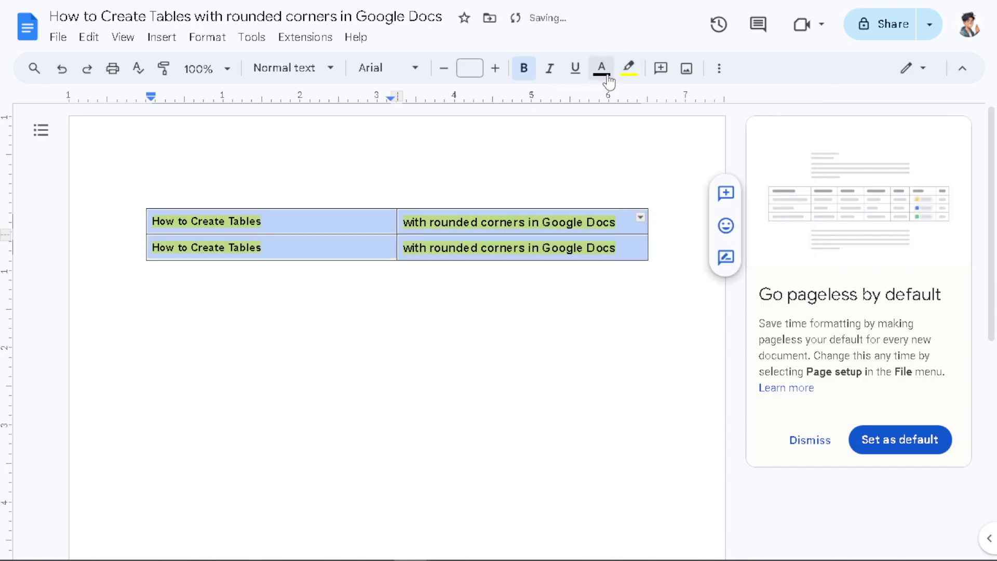
click(606, 78)
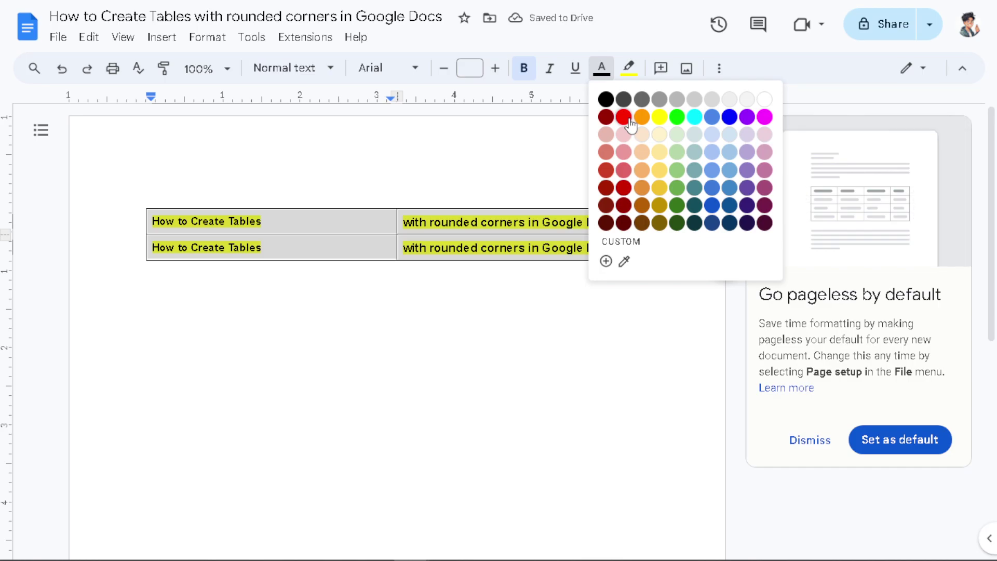
click(628, 117)
click(305, 221)
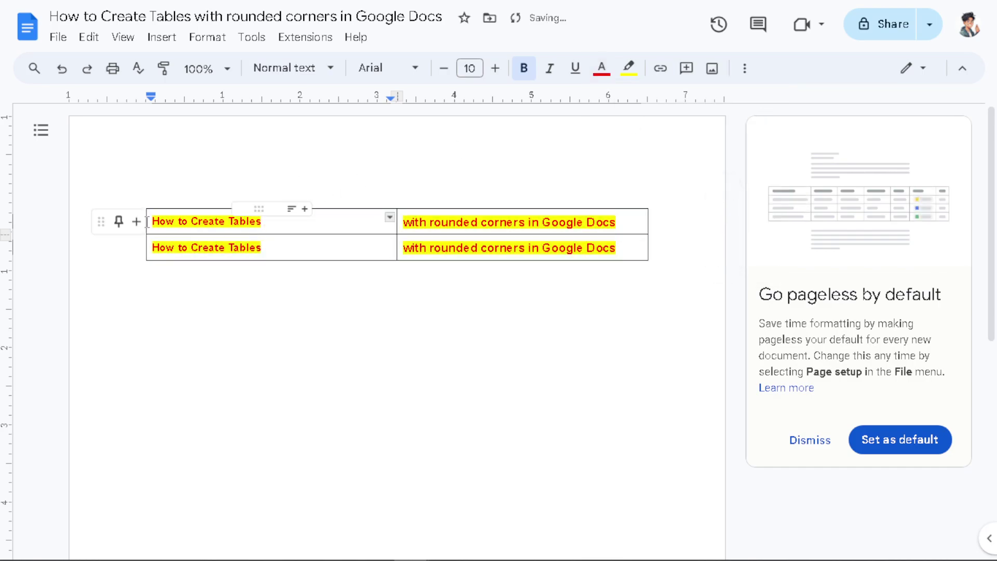
mouse_move(296, 219)
mouse_down()
mouse_move(117, 246)
mouse_move(76, 302)
mouse_up()
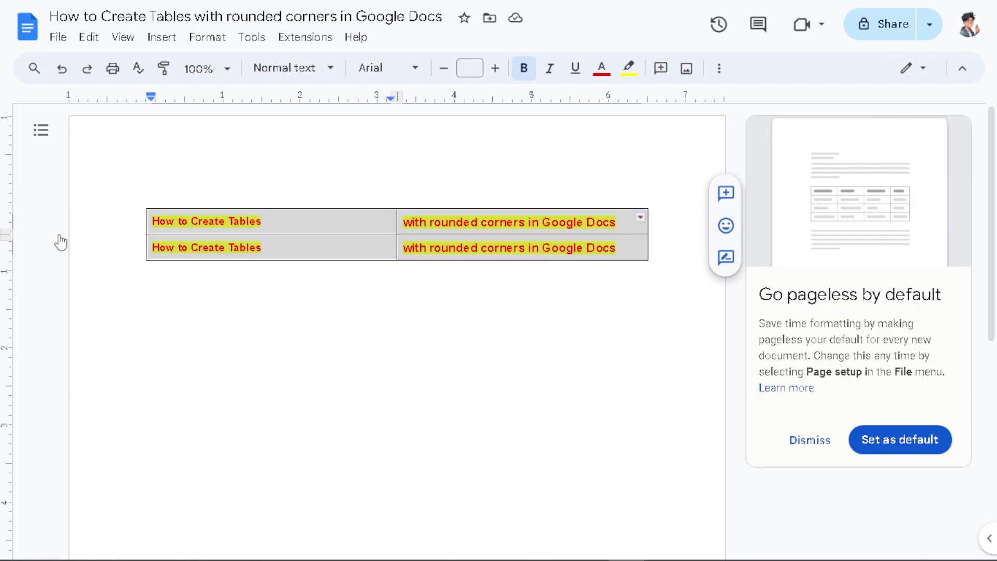
click(173, 188)
click(381, 260)
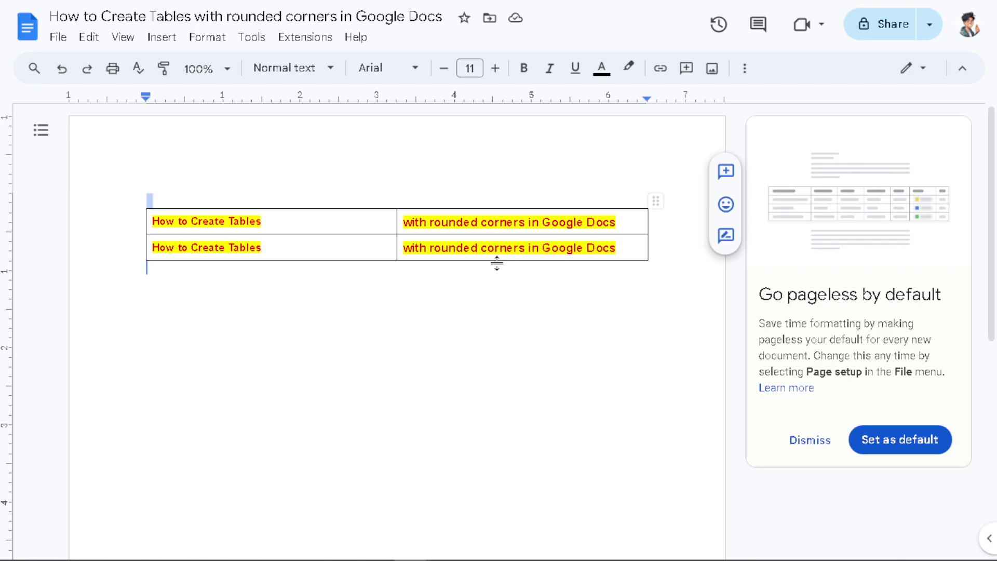
click(402, 221)
key(Return)
click(254, 325)
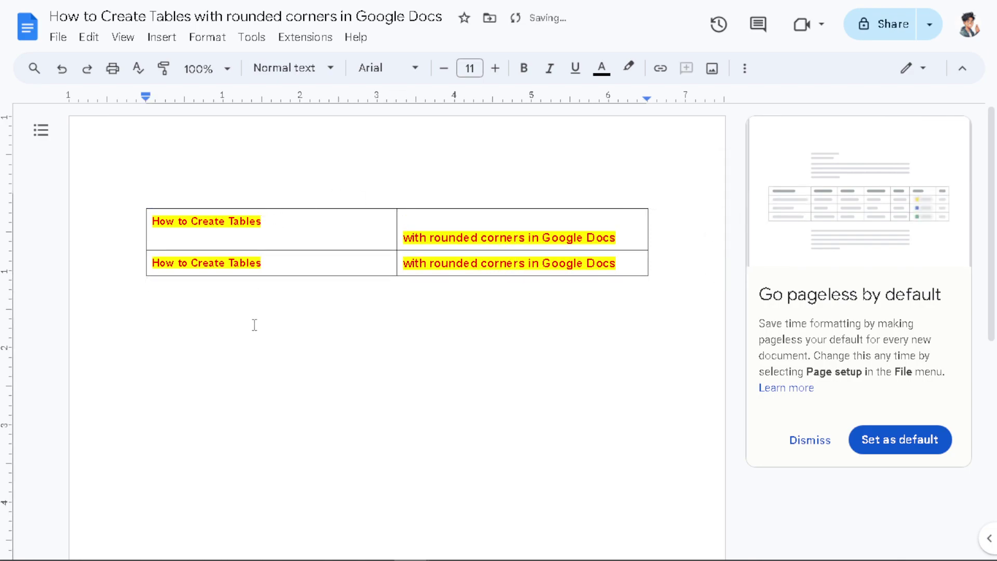
key(ctrl+z)
mouse_move(626, 259)
mouse_down()
mouse_move(641, 240)
mouse_move(641, 218)
mouse_up()
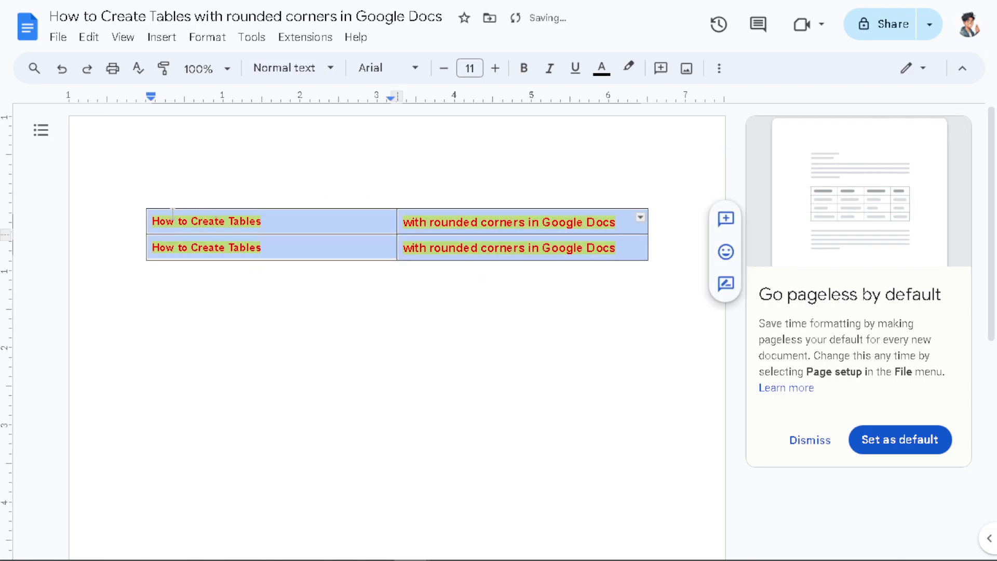
click(721, 71)
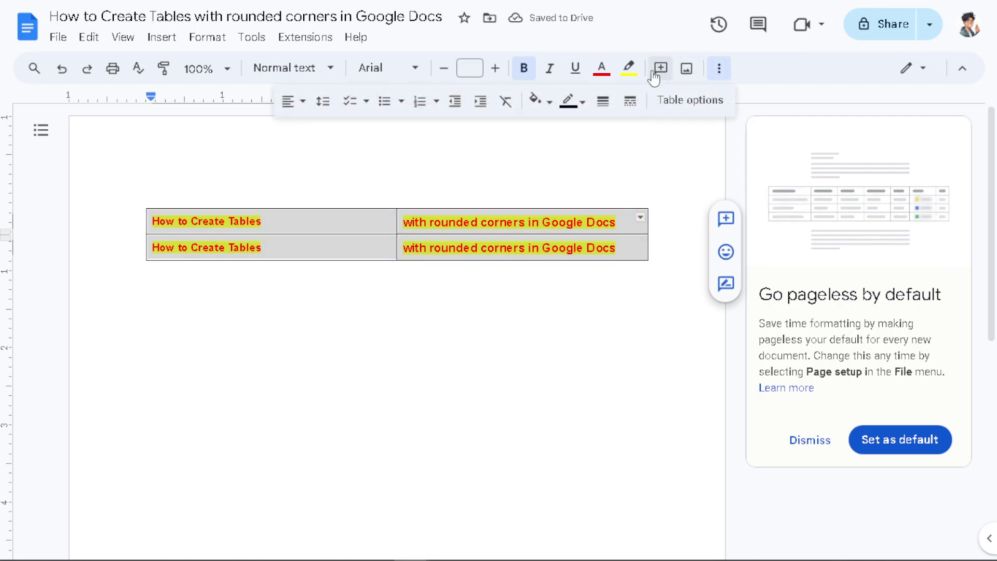
click(633, 70)
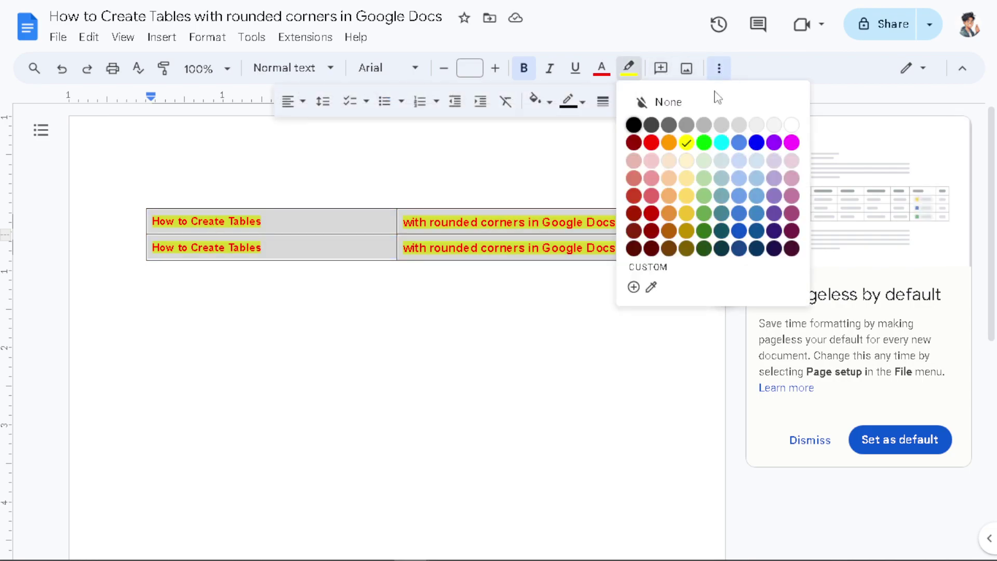
click(717, 71)
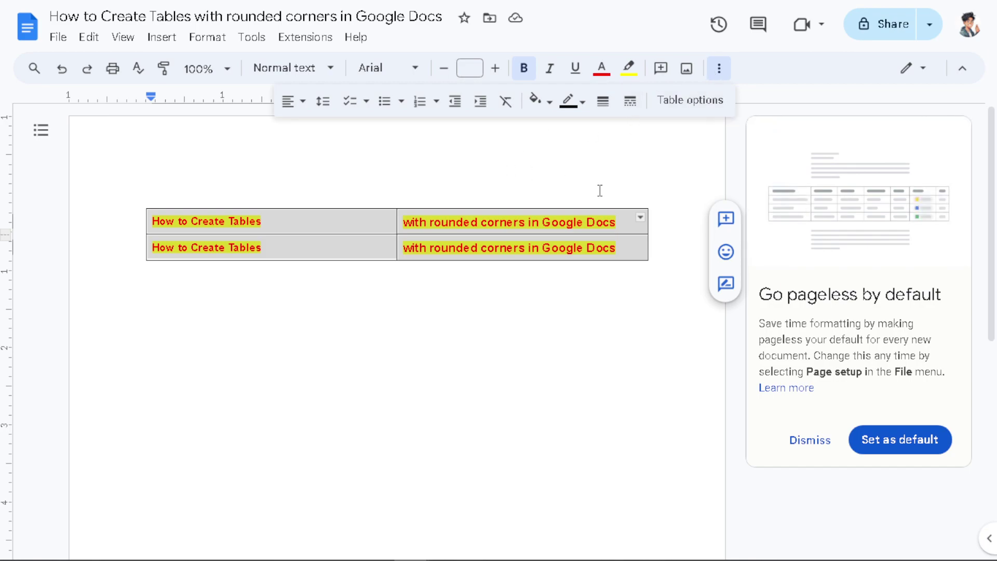
- Deselect the table and start a new drawing from the Insert menu
click(263, 173)
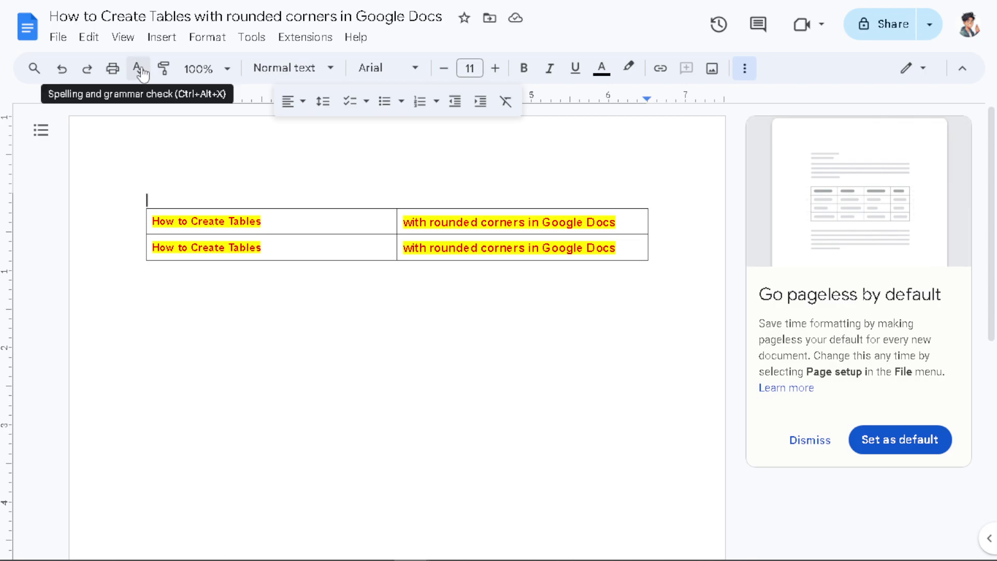
click(167, 39)
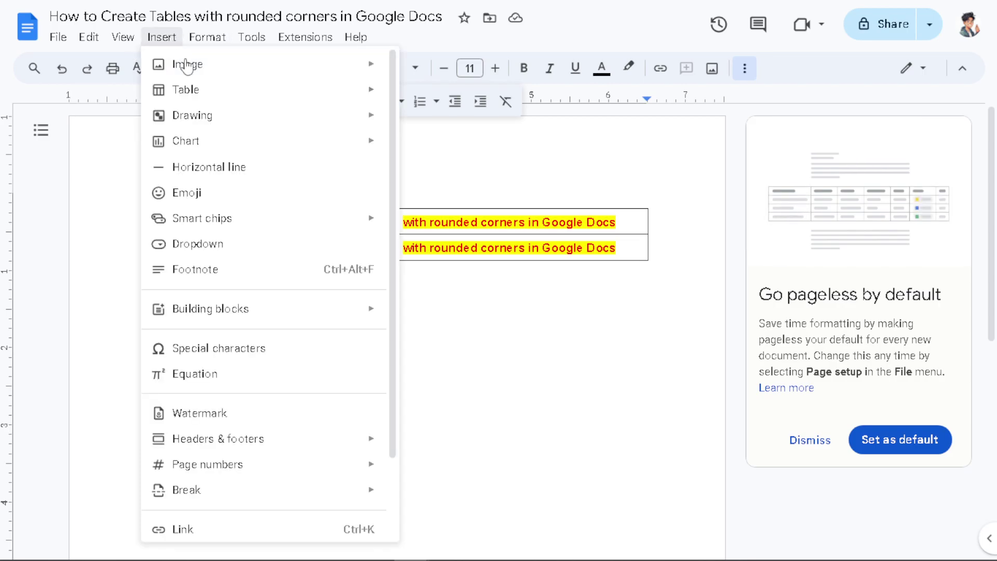
mouse_move(192, 115)
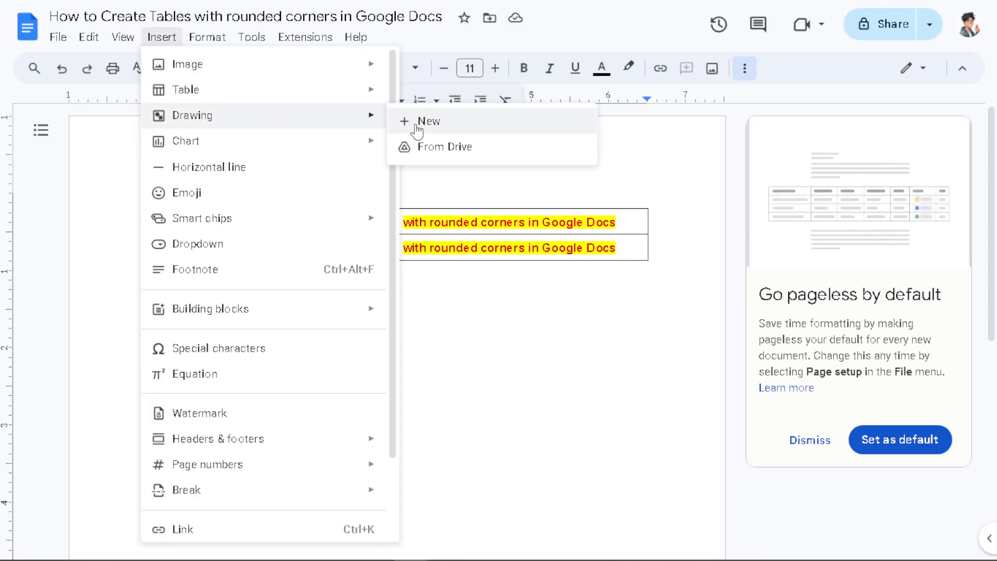
click(429, 123)
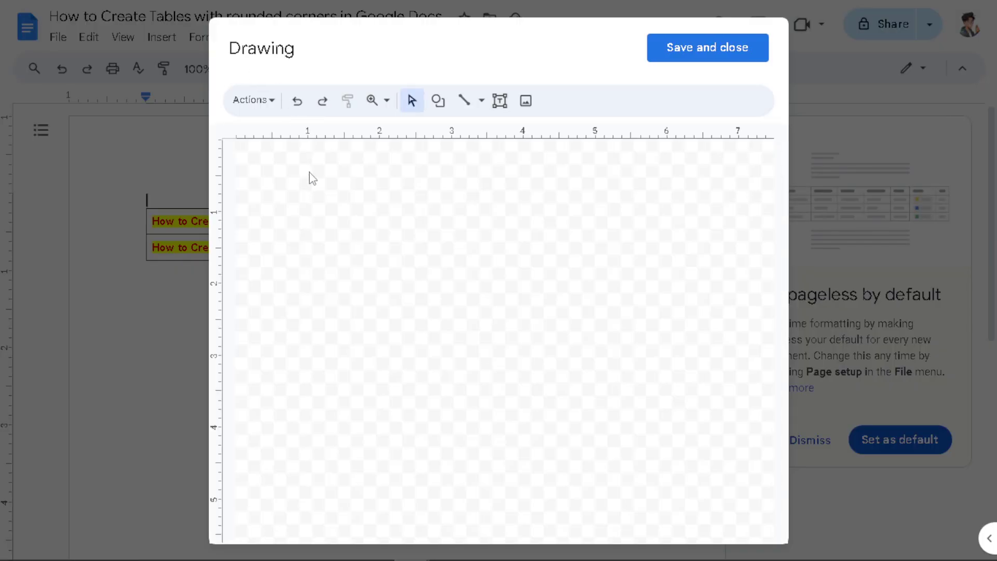
- Draw a large oval across the drawing canvas and enlarge it
click(439, 101)
mouse_move(476, 130)
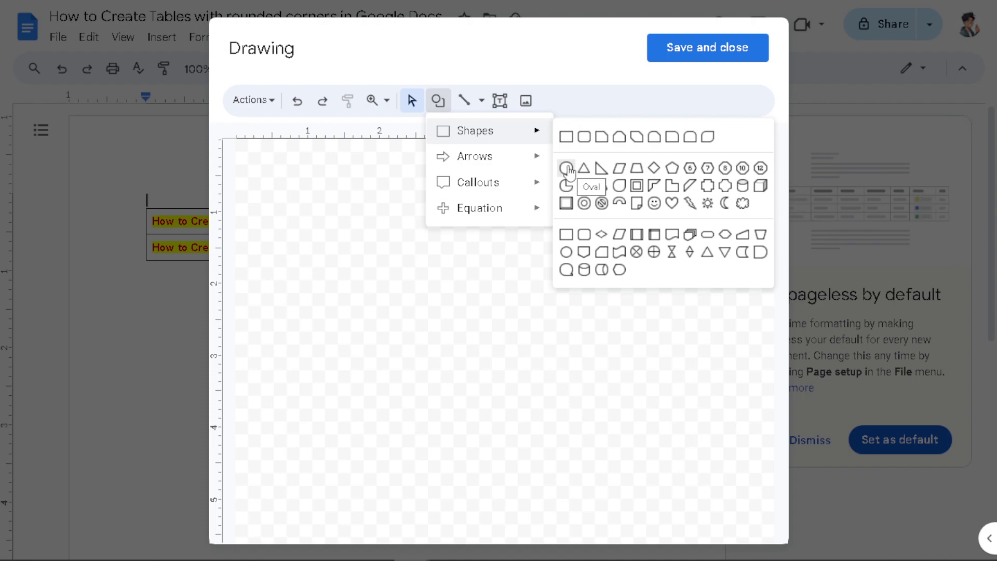
click(567, 170)
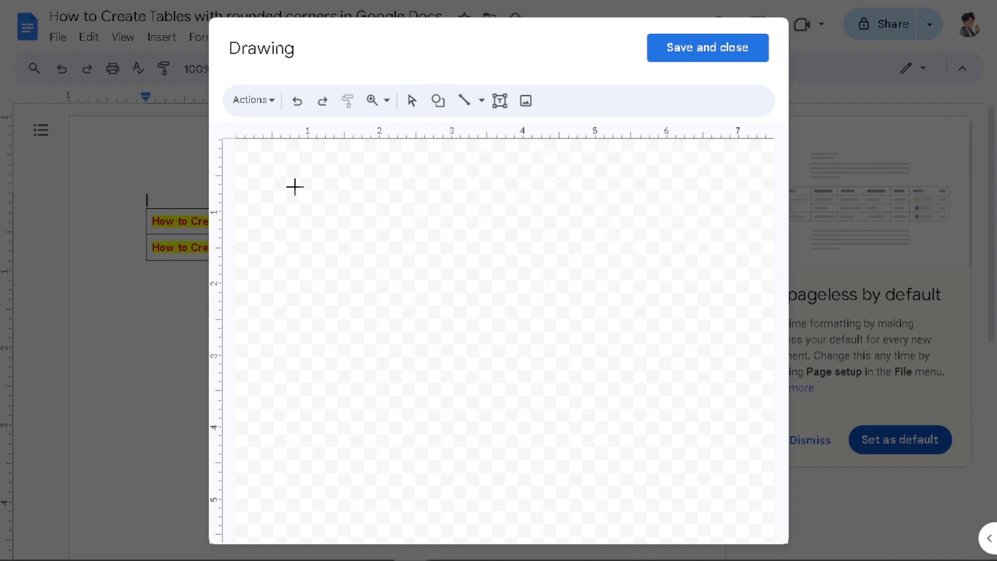
drag(295, 186, 635, 380)
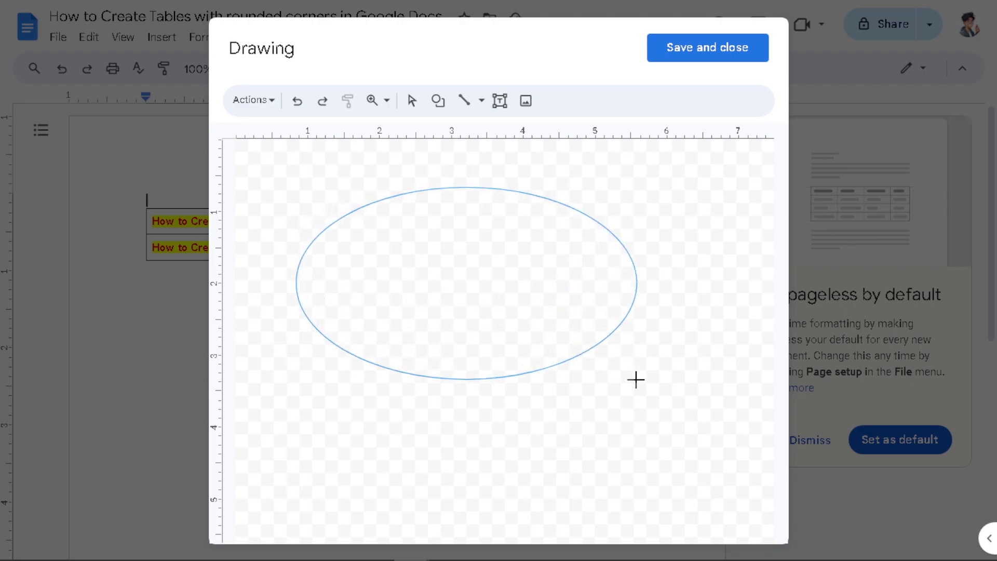
drag(636, 380, 706, 384)
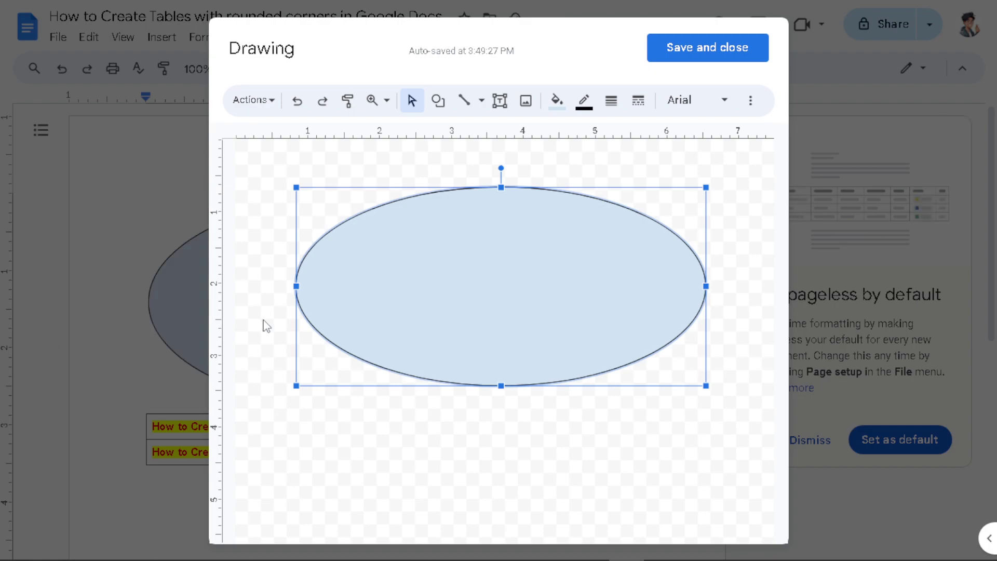
- Delete the oval and draw a wide Flowchart: Alternate Process rounded rectangle
key(Delete)
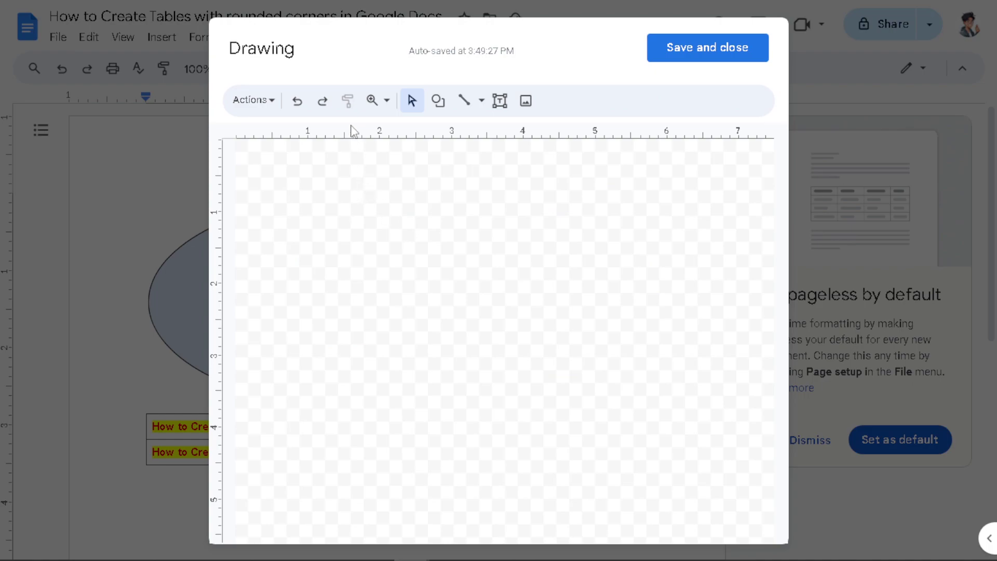
click(439, 107)
mouse_move(475, 130)
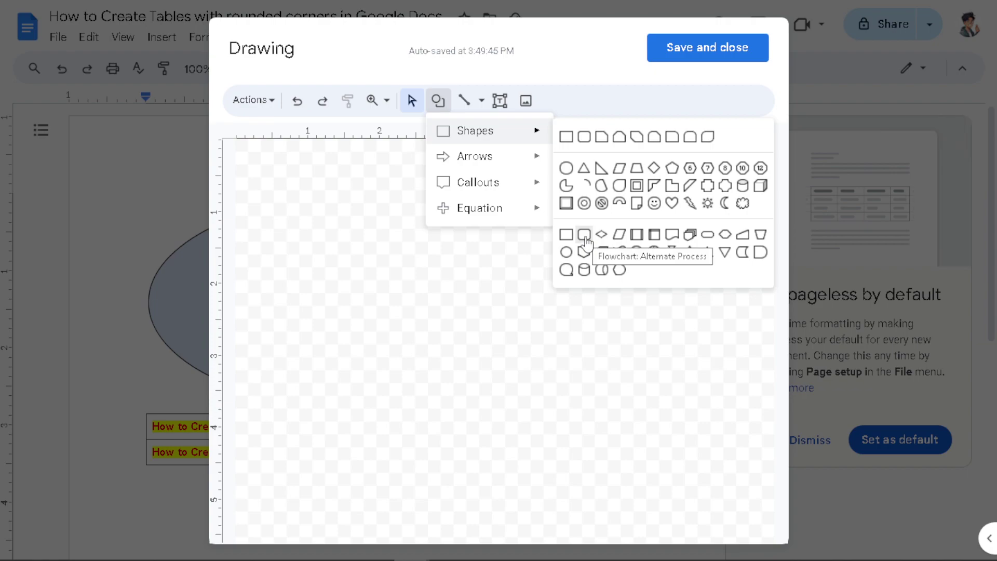
click(585, 236)
drag(263, 192, 702, 400)
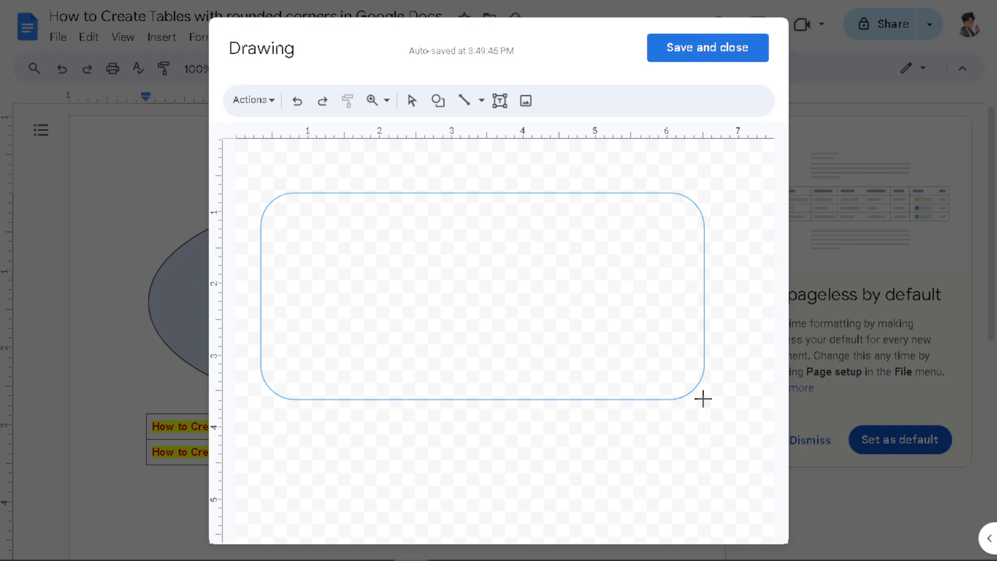
drag(703, 399, 725, 407)
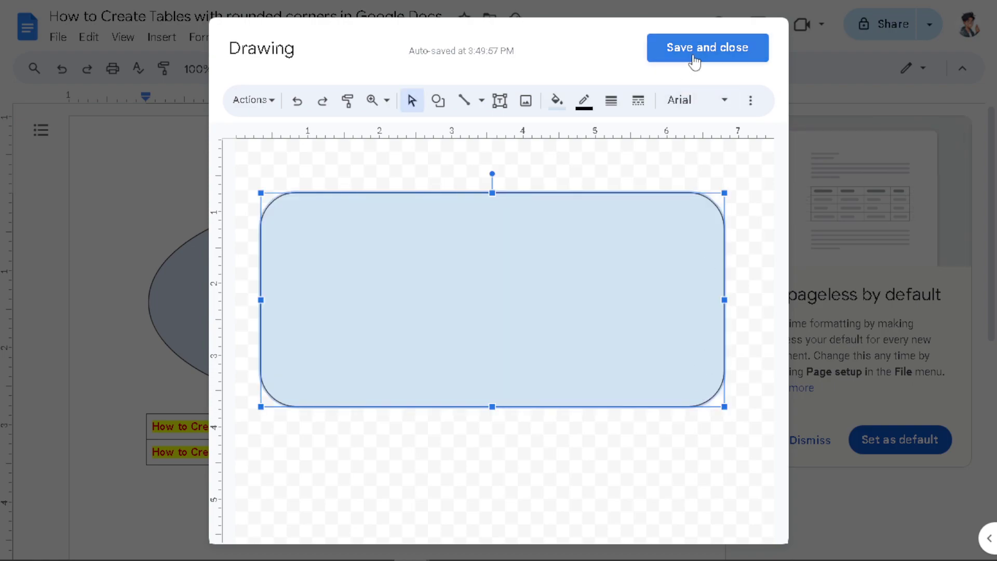
- Make the rectangle's border red and fill yellow, then save the drawing into the document
click(584, 101)
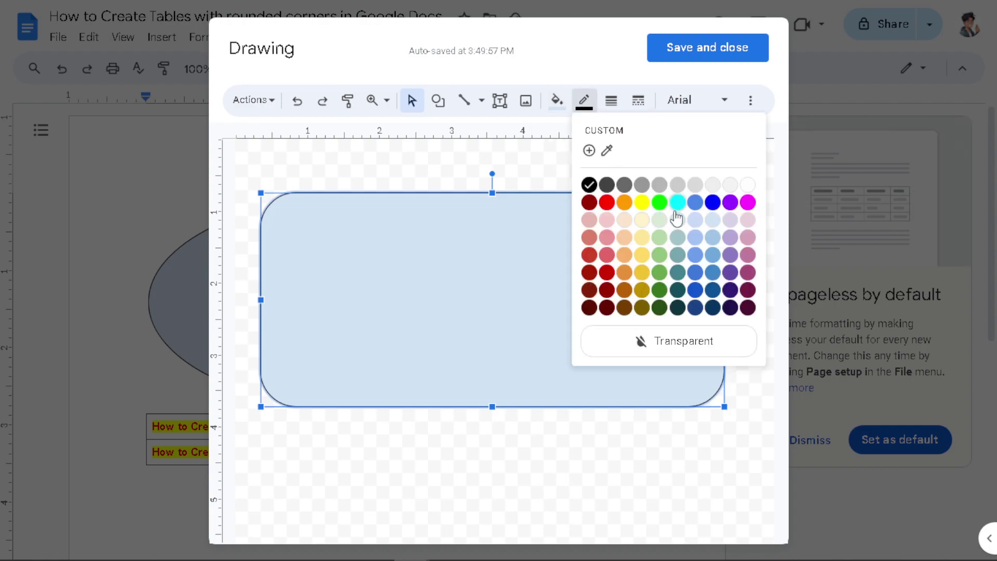
click(606, 203)
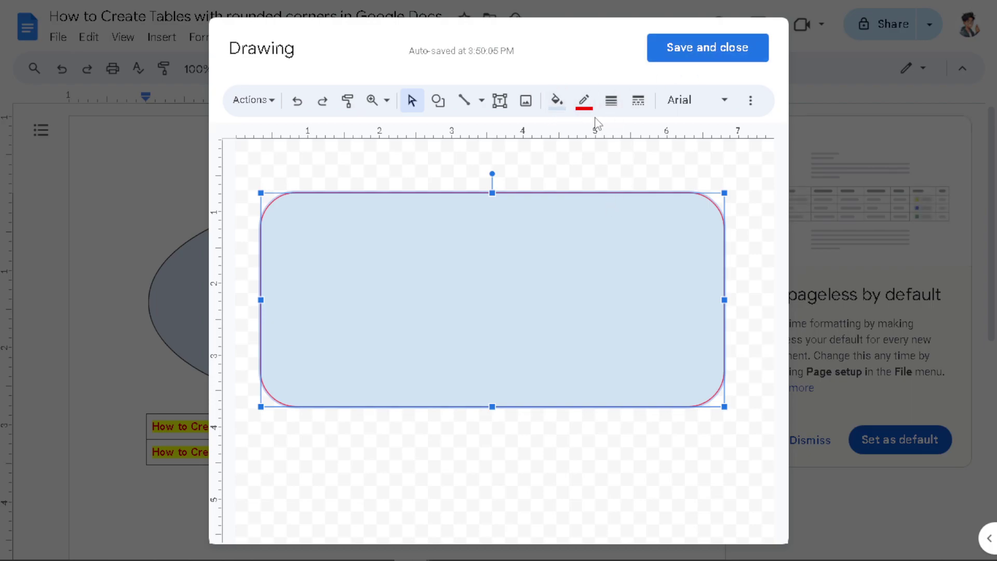
click(557, 101)
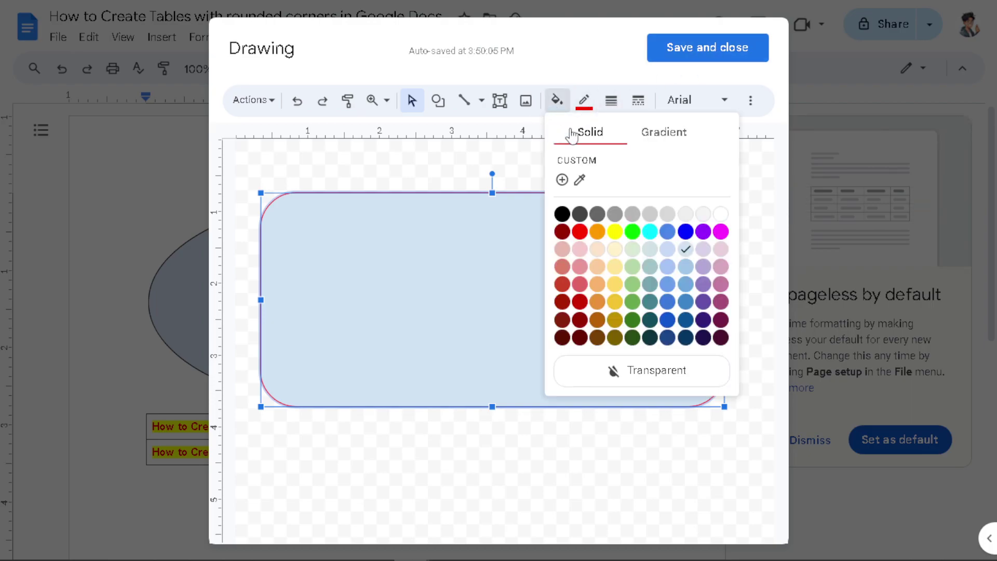
click(615, 232)
click(726, 56)
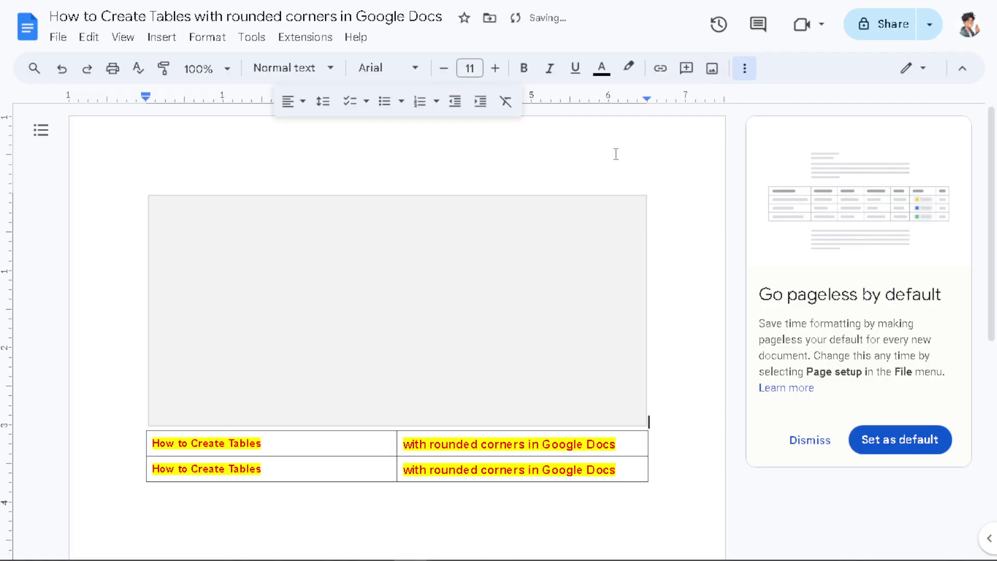
scroll(415, 362, down, 2)
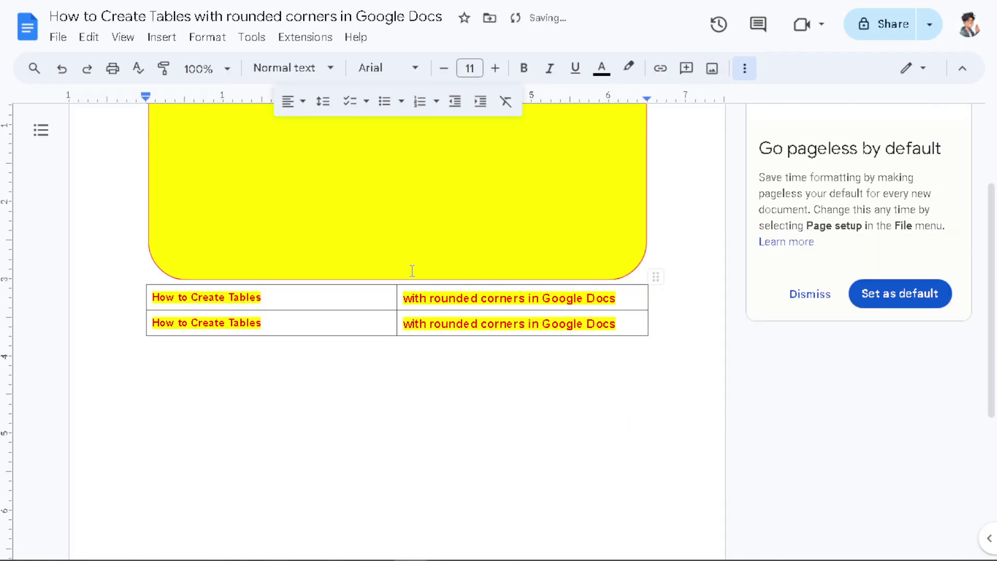
click(430, 214)
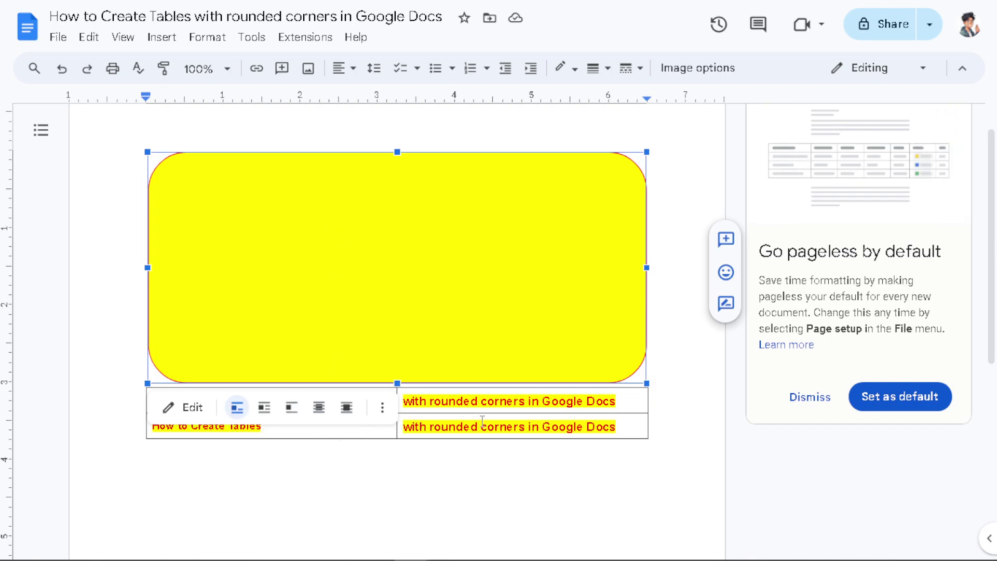
right_click(391, 219)
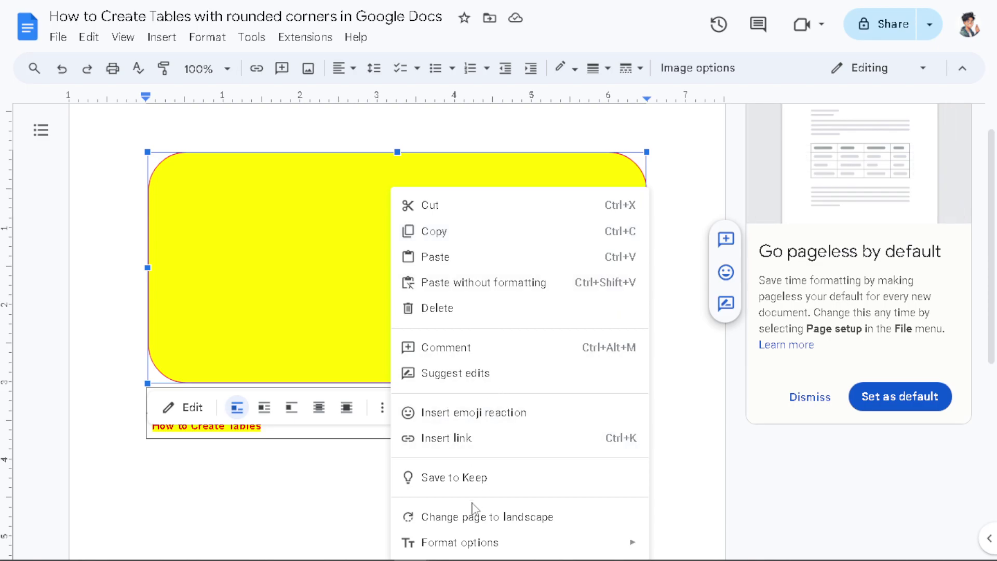
key(Escape)
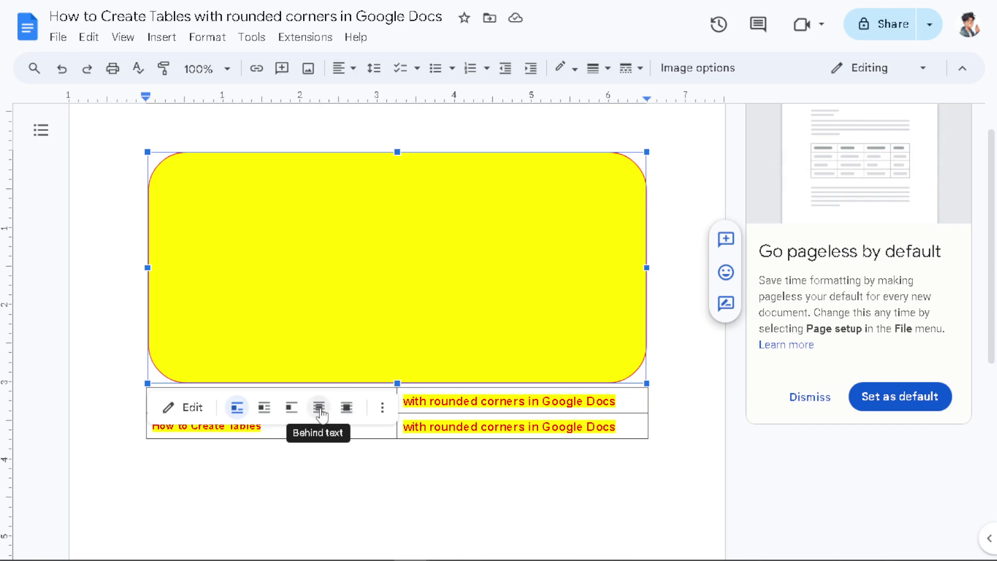
- Set the drawing behind text, move it under the table rows and shrink it to fit
click(319, 410)
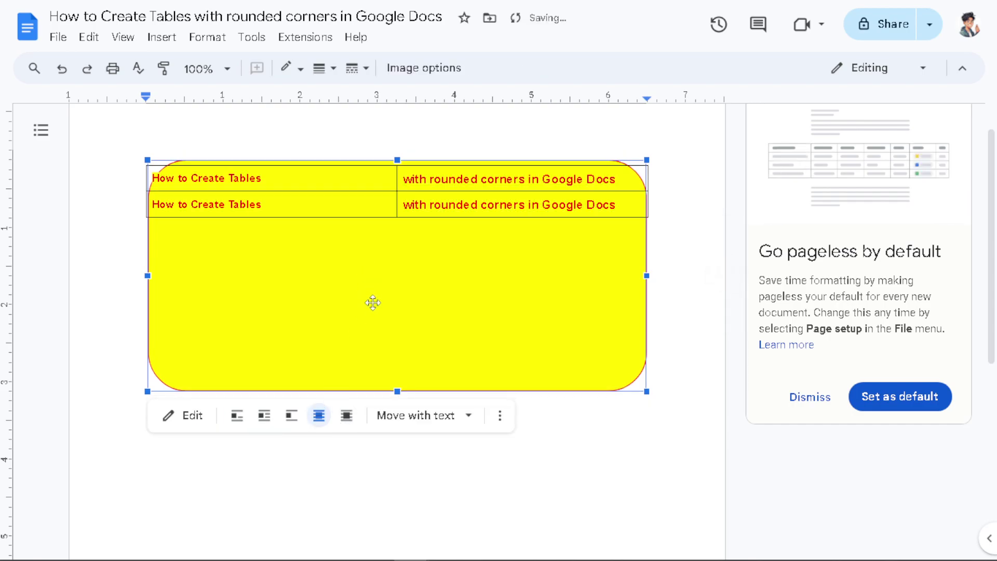
drag(373, 303, 372, 273)
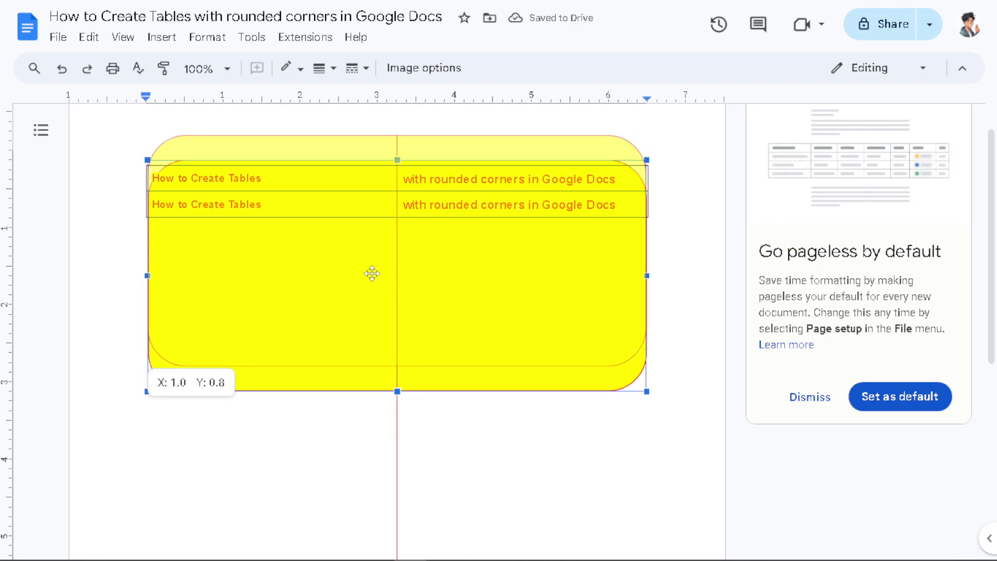
drag(372, 273, 372, 283)
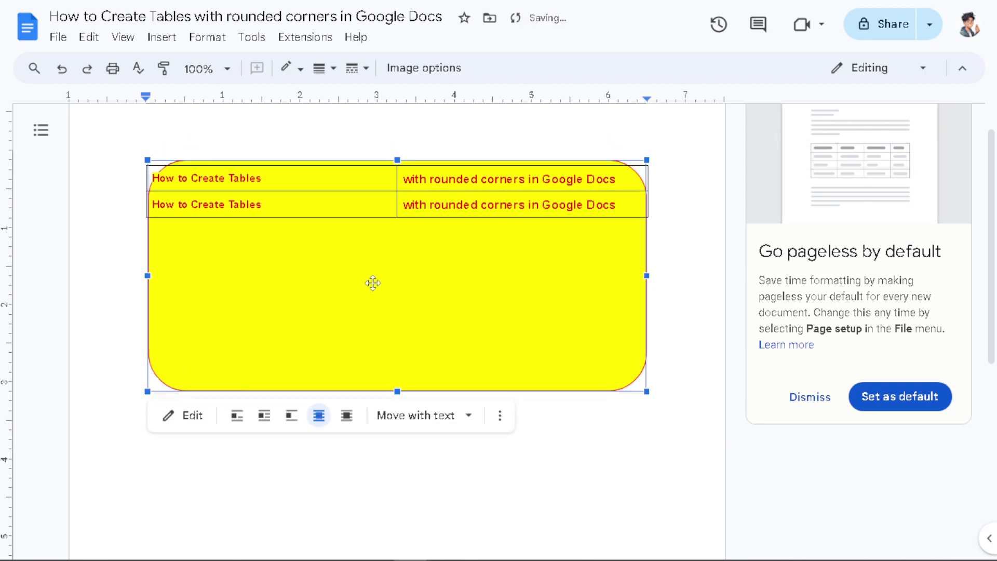
mouse_move(642, 393)
mouse_down()
mouse_move(517, 243)
mouse_move(662, 245)
mouse_up()
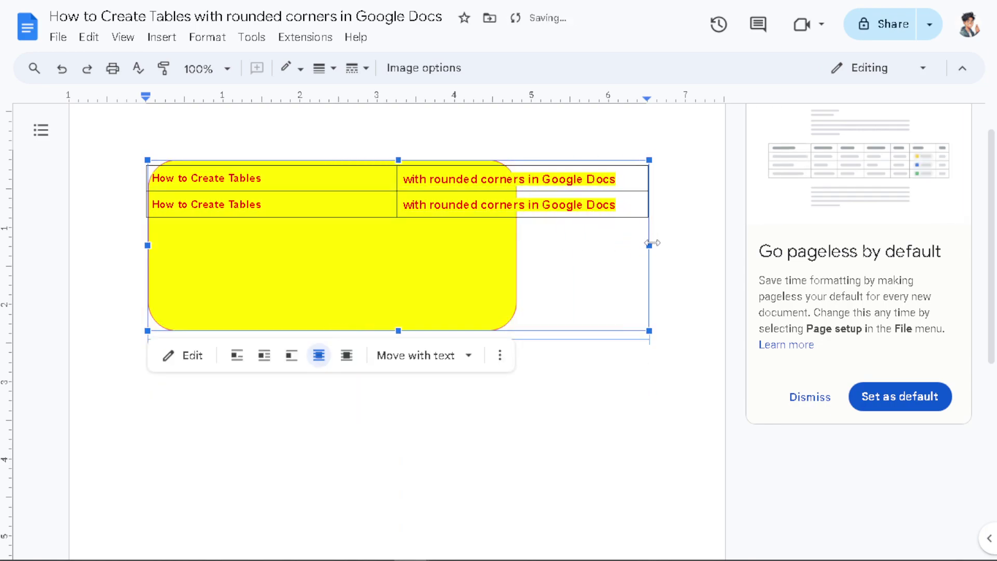
mouse_move(411, 333)
mouse_down()
mouse_move(399, 222)
mouse_move(421, 217)
mouse_up()
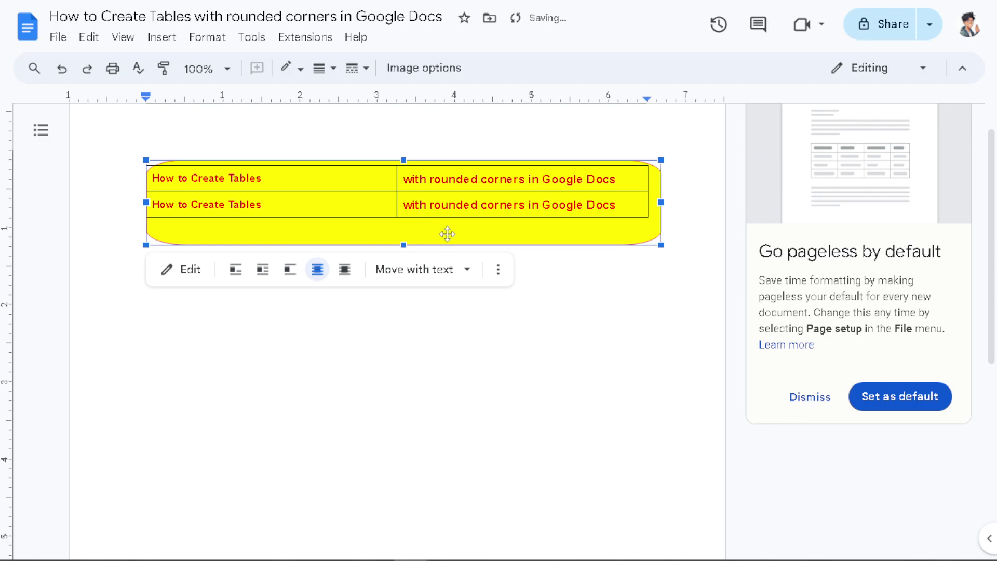
- Widen the drawing, nudge it left and trim its right and bottom edges to hug the table
drag(661, 160, 721, 160)
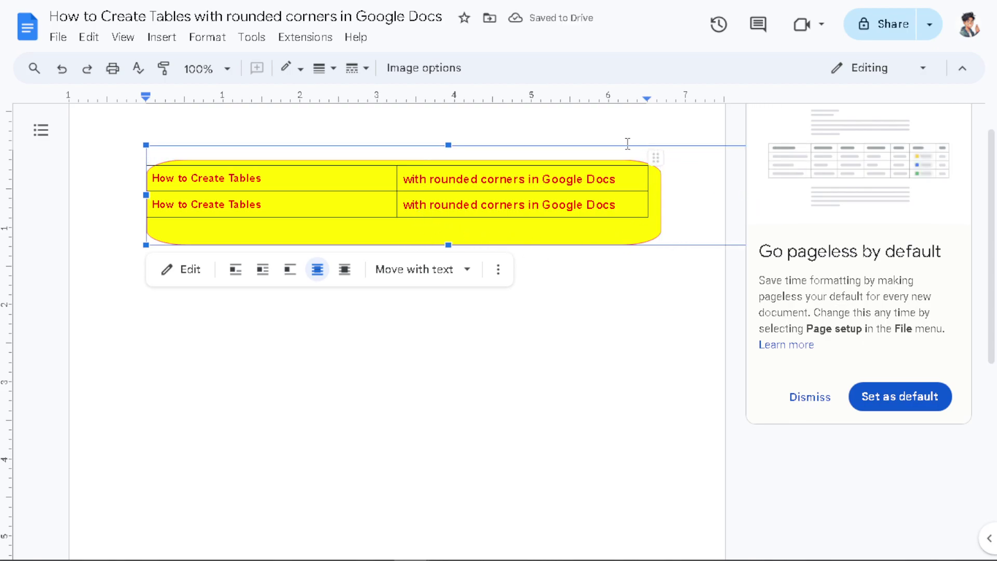
drag(597, 239, 573, 238)
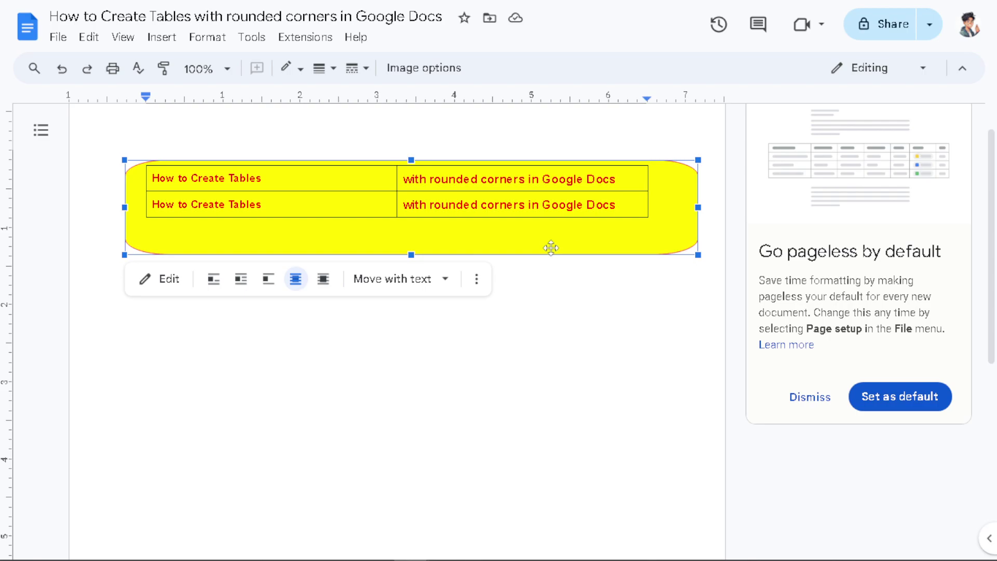
drag(498, 243, 488, 244)
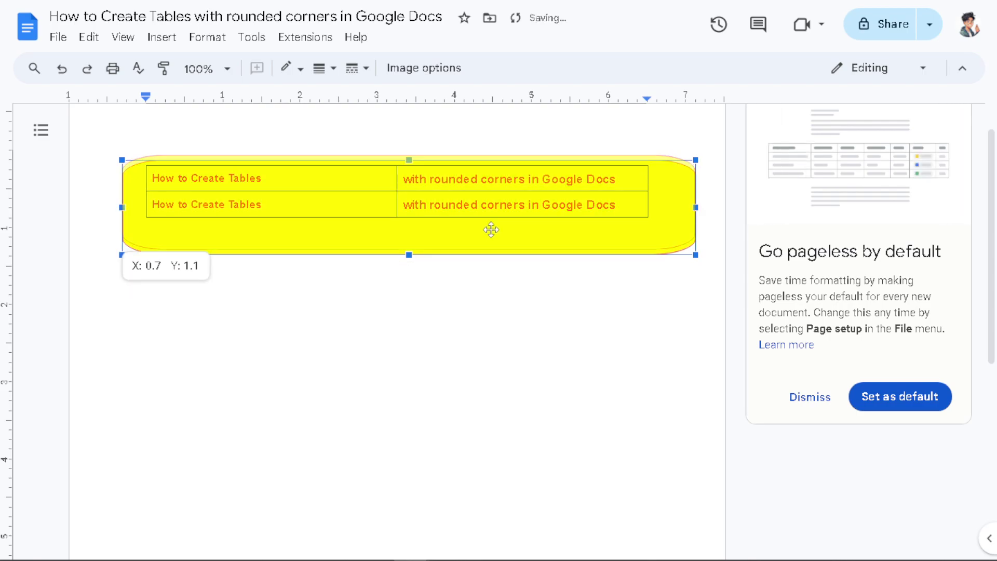
drag(491, 240, 497, 229)
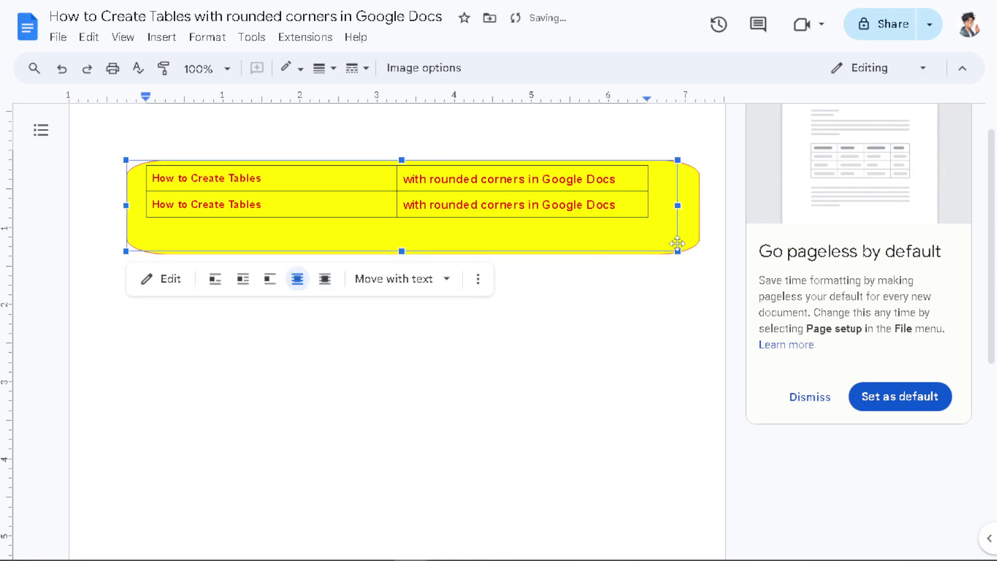
drag(700, 255, 679, 250)
- Reveal the Size & rotation and All image options entries for the yellow drawing
click(479, 275)
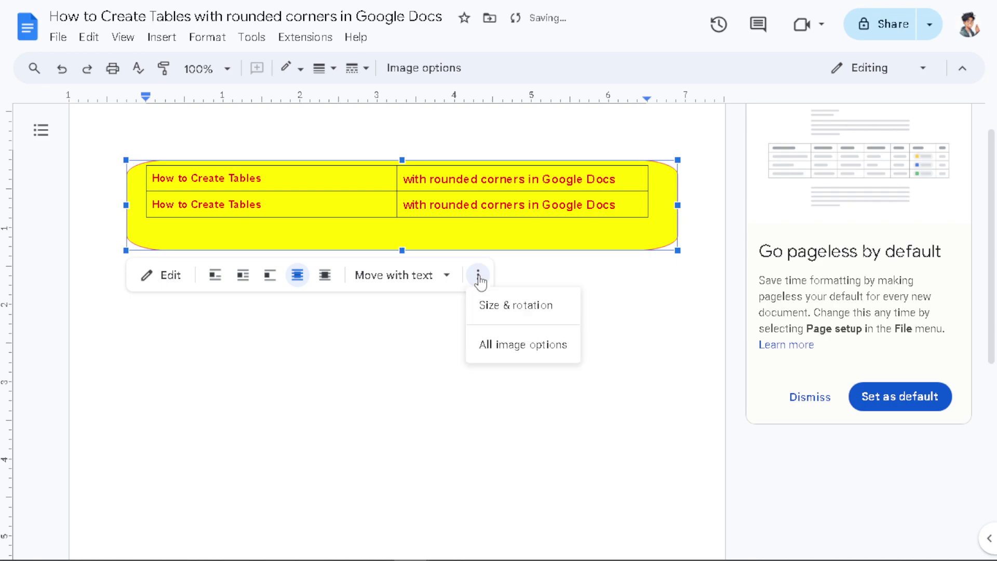